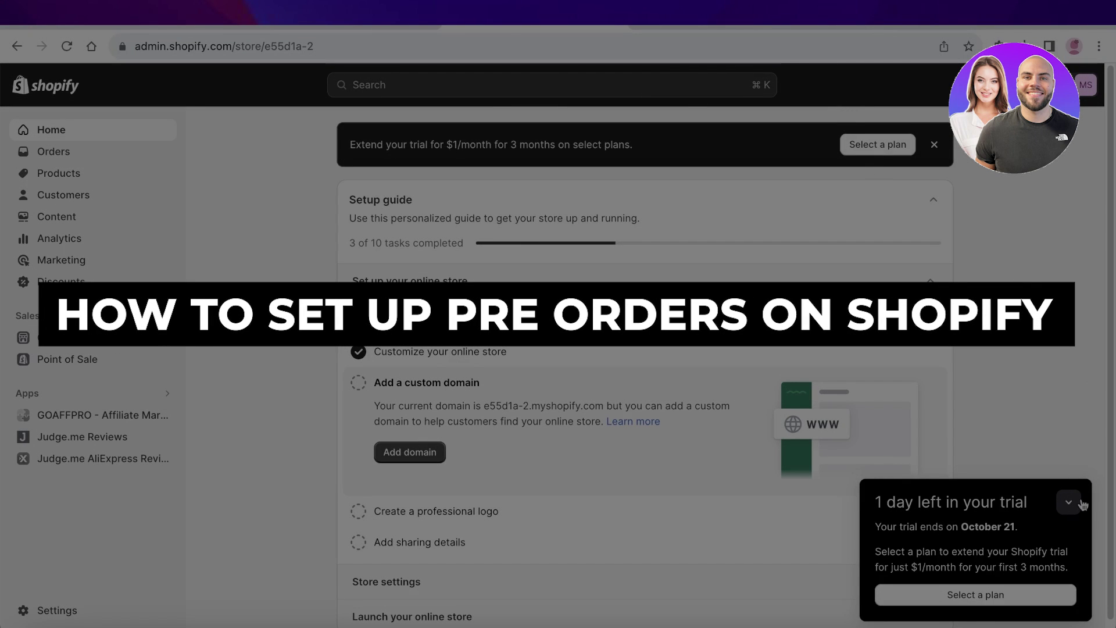
Minimise the trial reminder popup, glance at the product list, and return to the admin home
click(1070, 502)
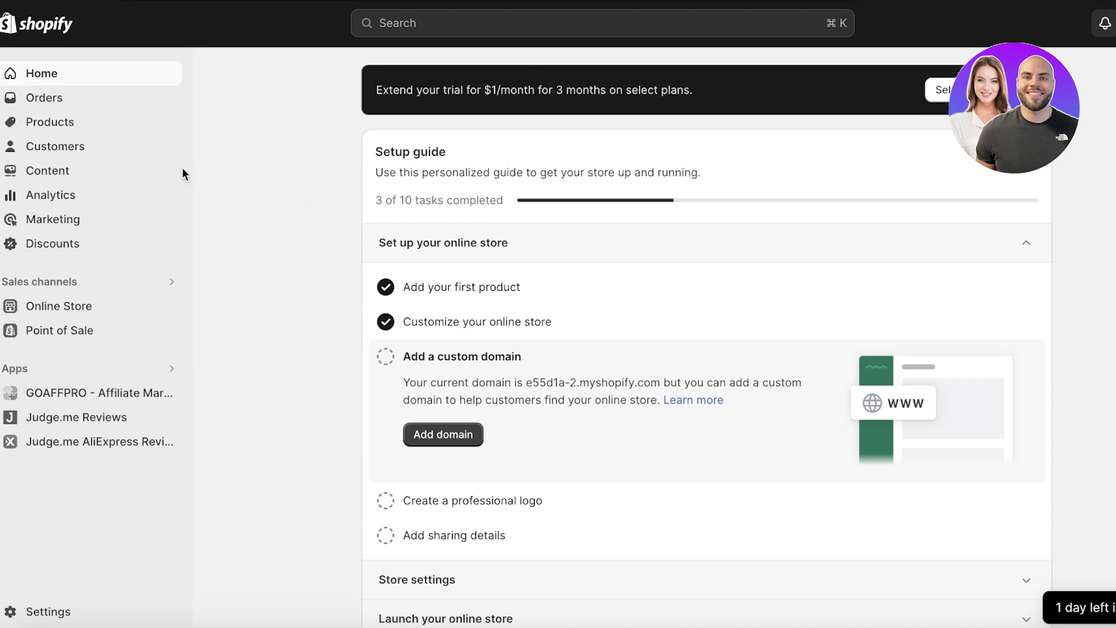
click(103, 131)
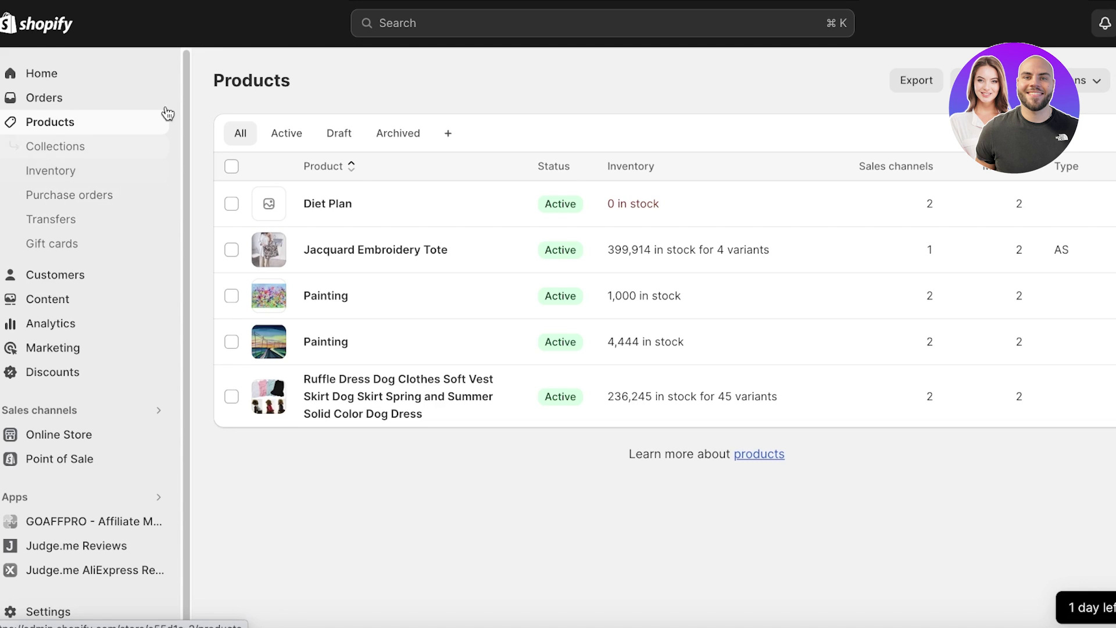
click(108, 71)
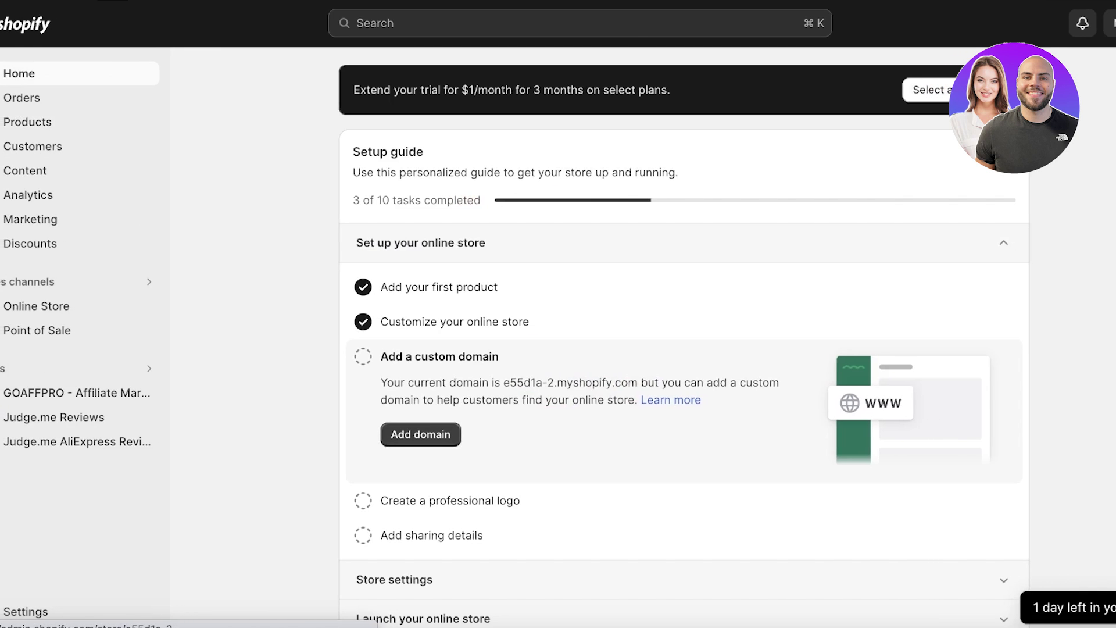
Dismiss the 'Extend your trial' banner and leave the Setup guide collapsed
click(935, 89)
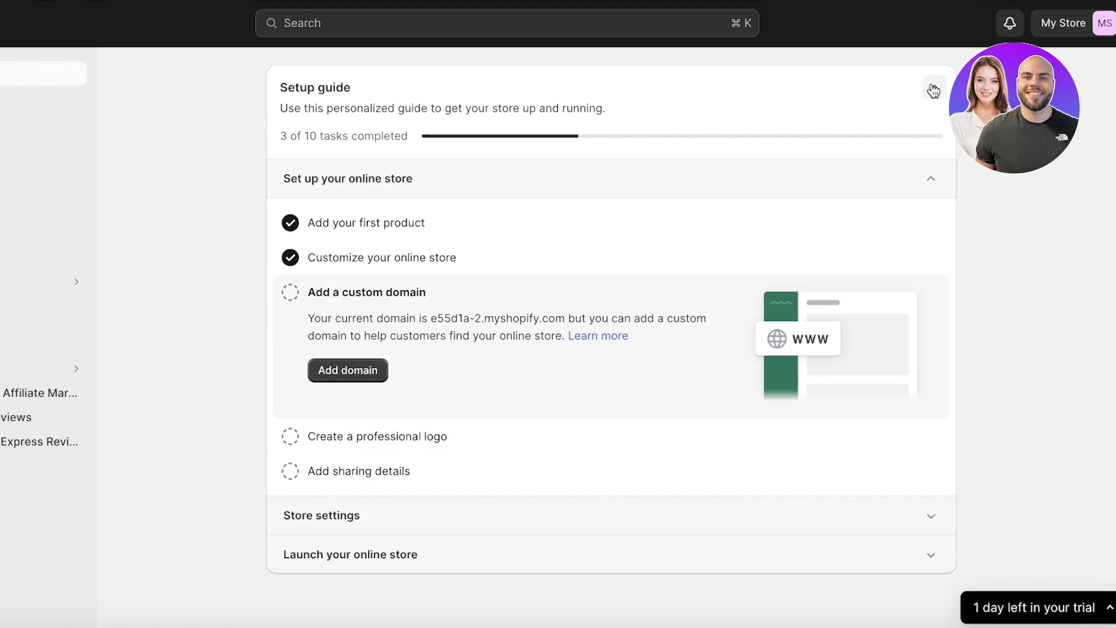
click(934, 91)
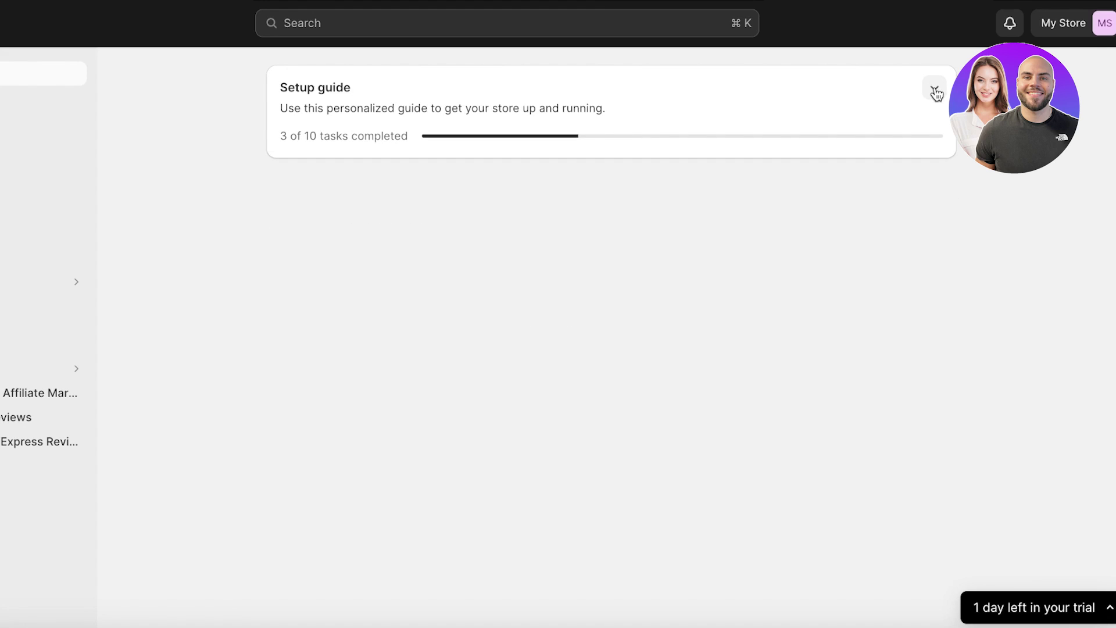
click(935, 91)
click(935, 91)
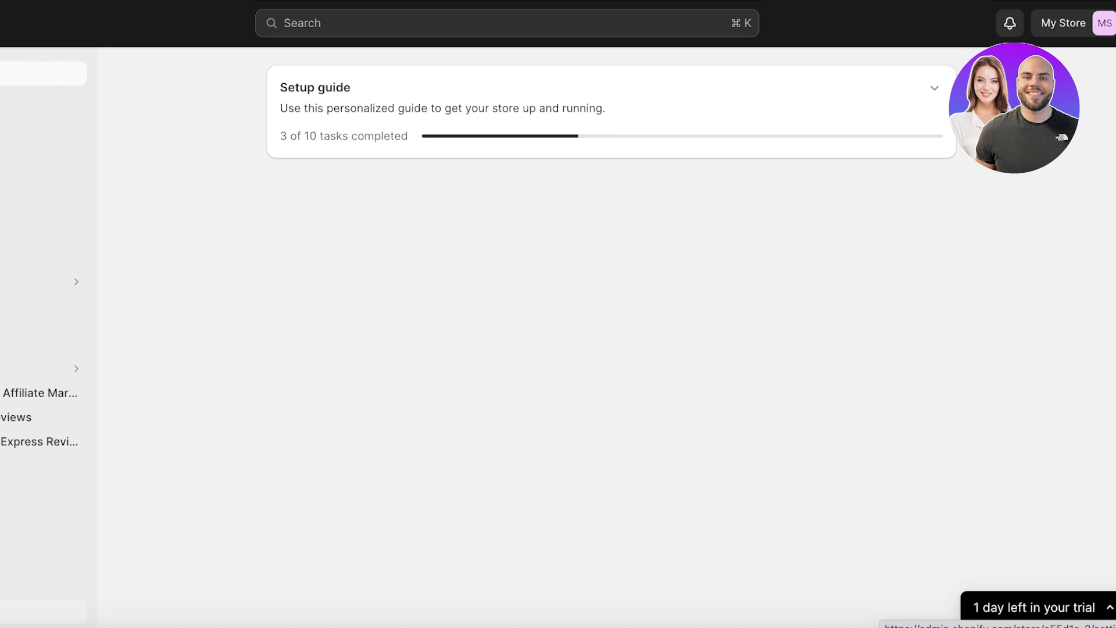
Go through Settings > Apps and sales channels to the Shopify App Store
click(40, 610)
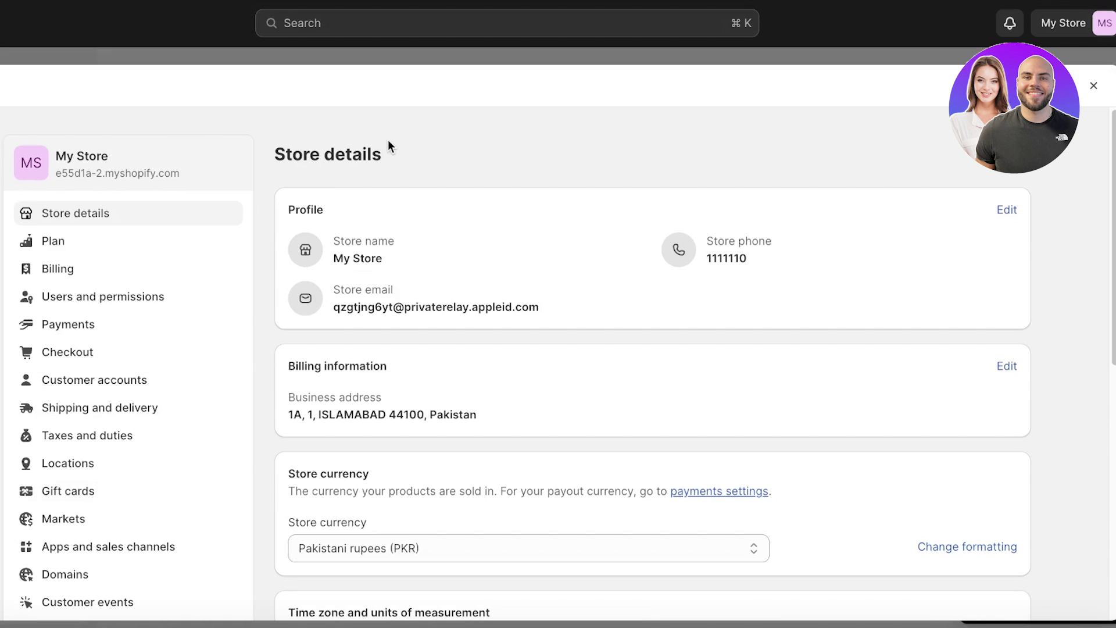
click(82, 550)
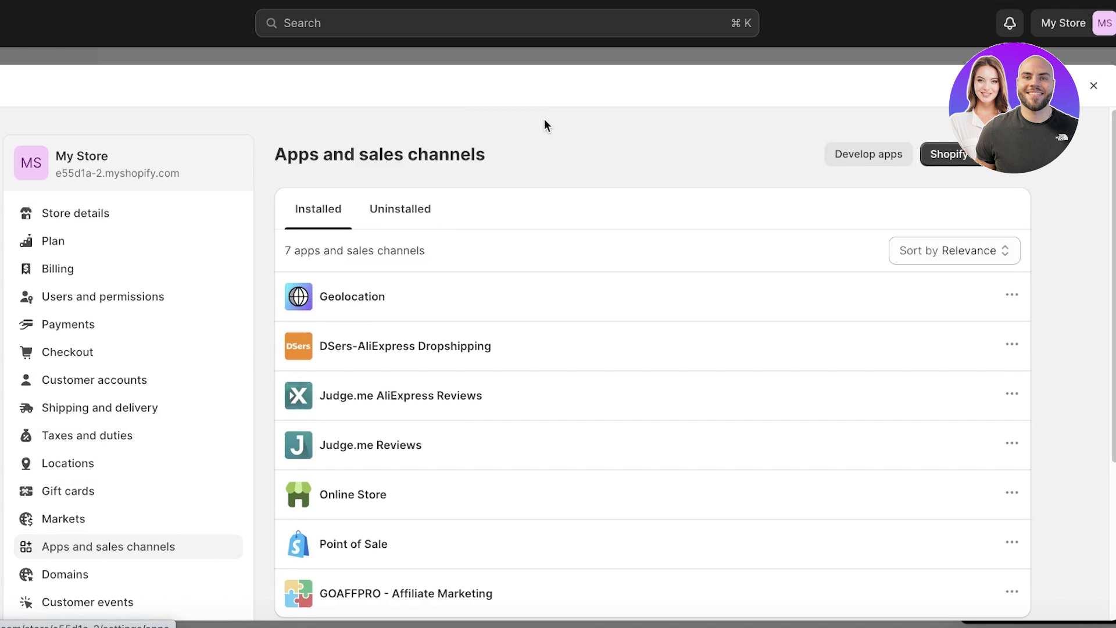
click(961, 155)
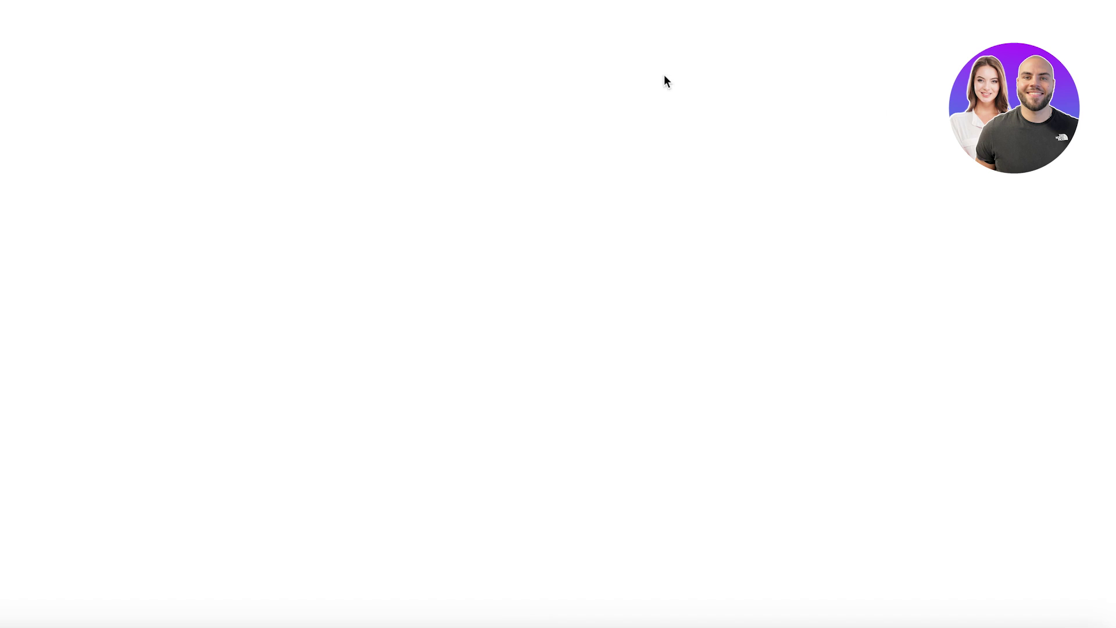
Search the App Store for 'ez pre order' and open the EZ PreOrder: Presale Manager listing
click(450, 30)
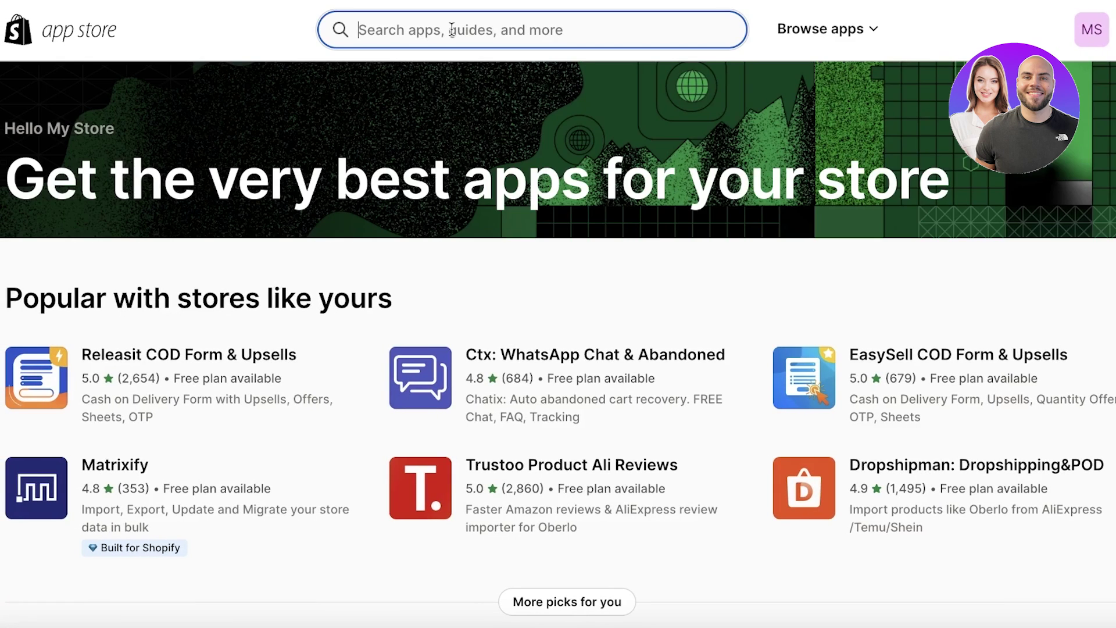
text(ez pre order)
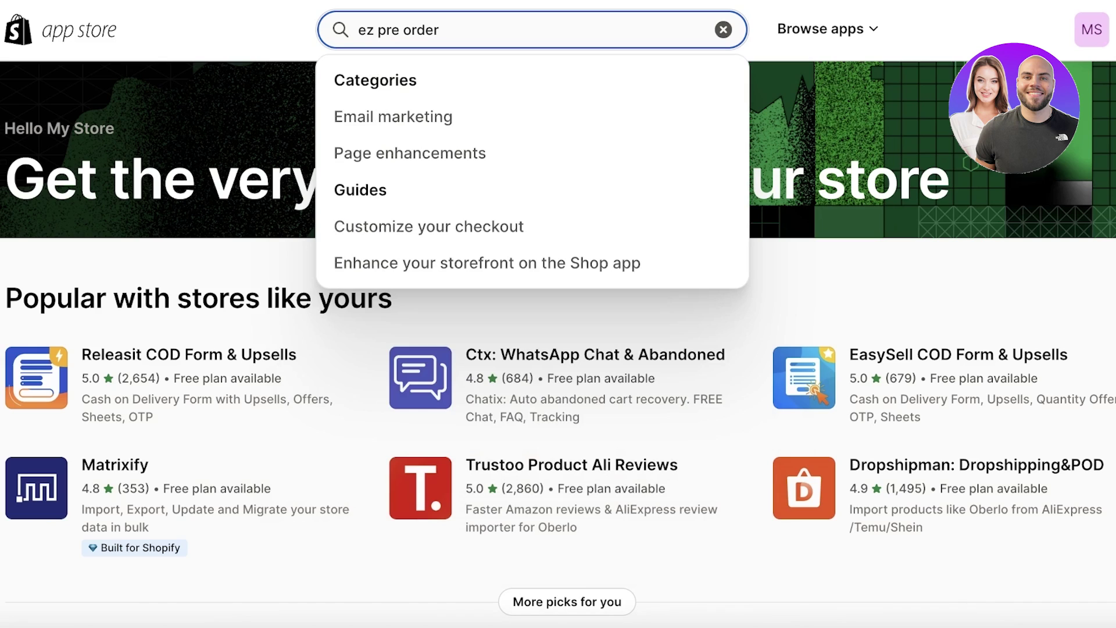
key(Return)
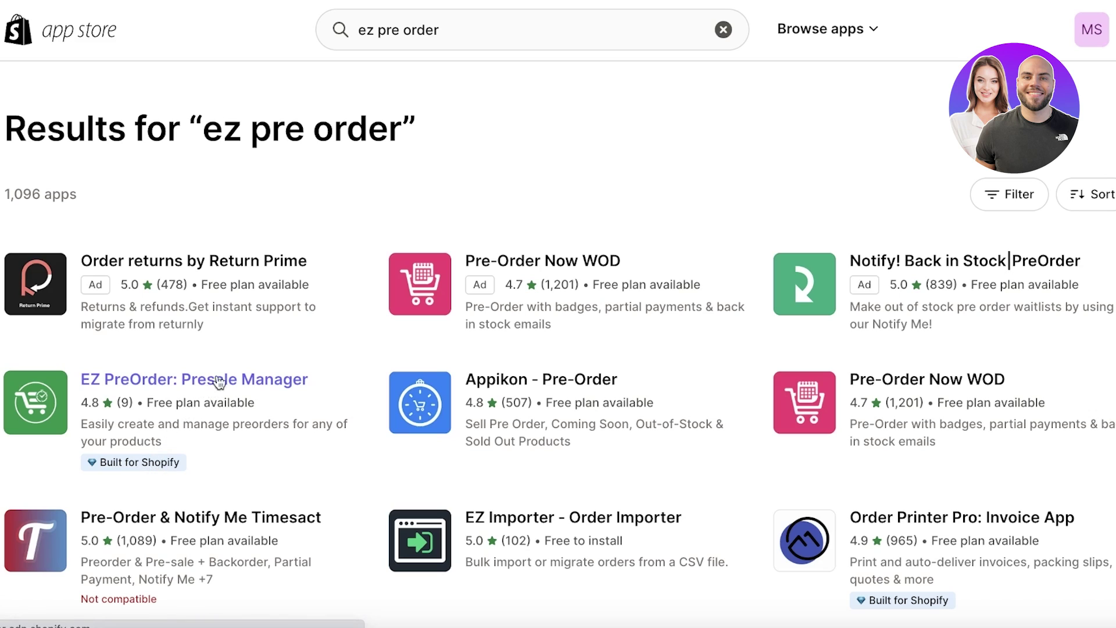
click(216, 381)
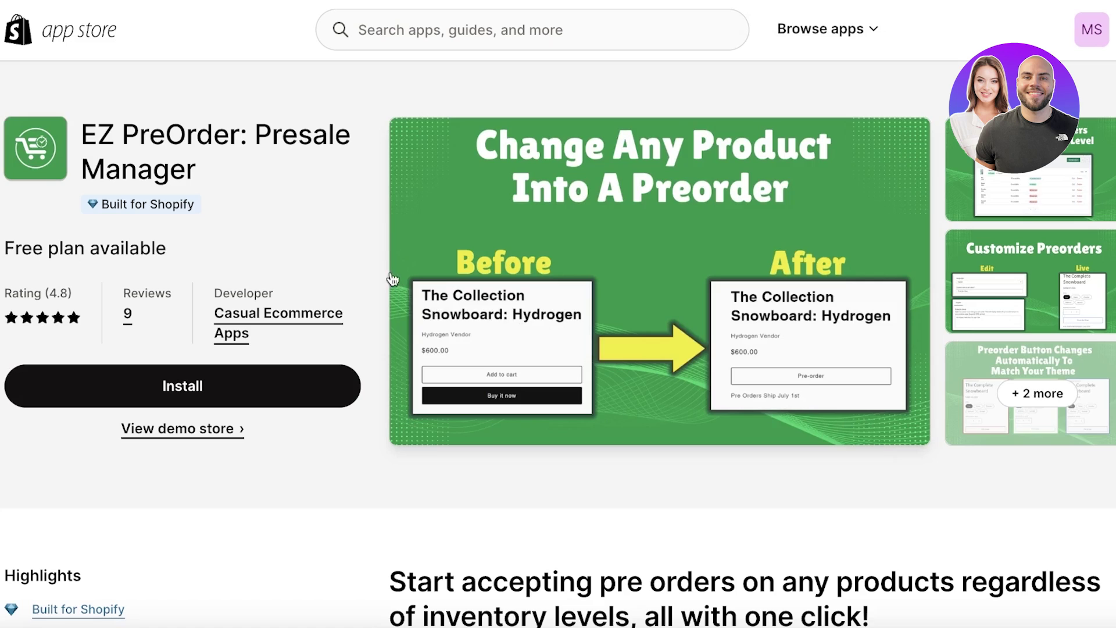
Install EZ PreOrder from its listing and approve it on the admin permissions page
click(230, 379)
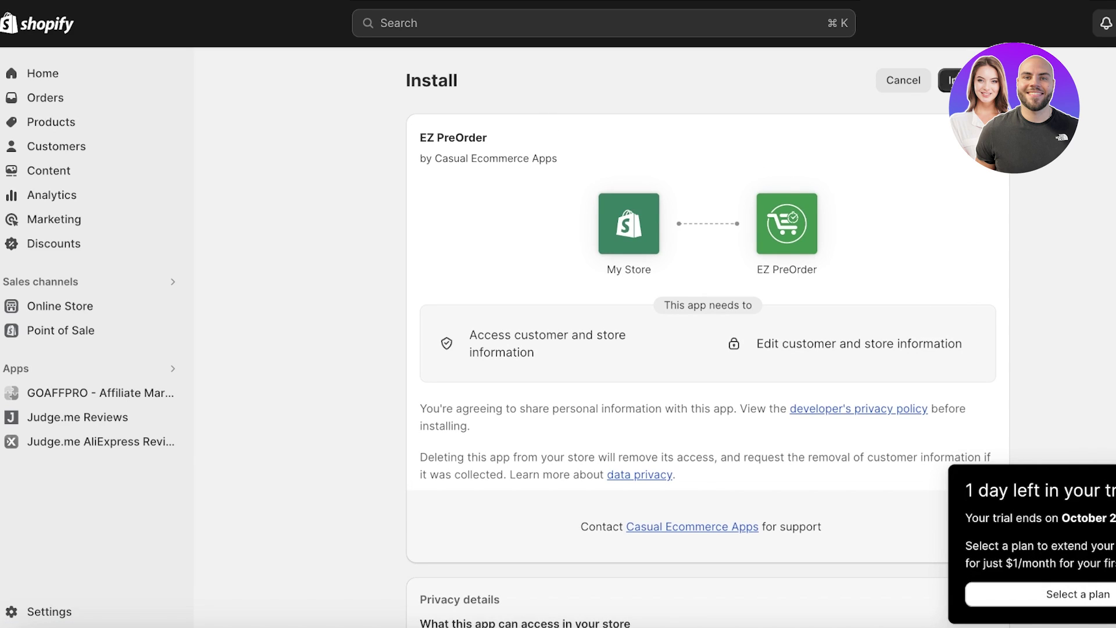
click(950, 80)
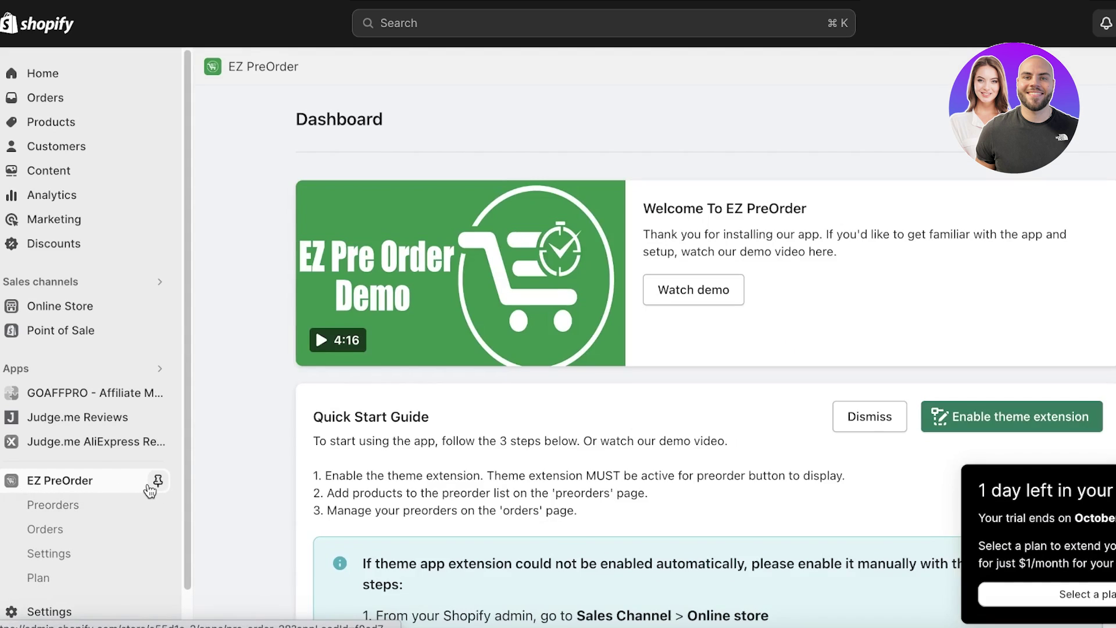
Pin EZ PreOrder to the sidebar, view its Quick Start Guide, and open the Online Store channel
click(156, 481)
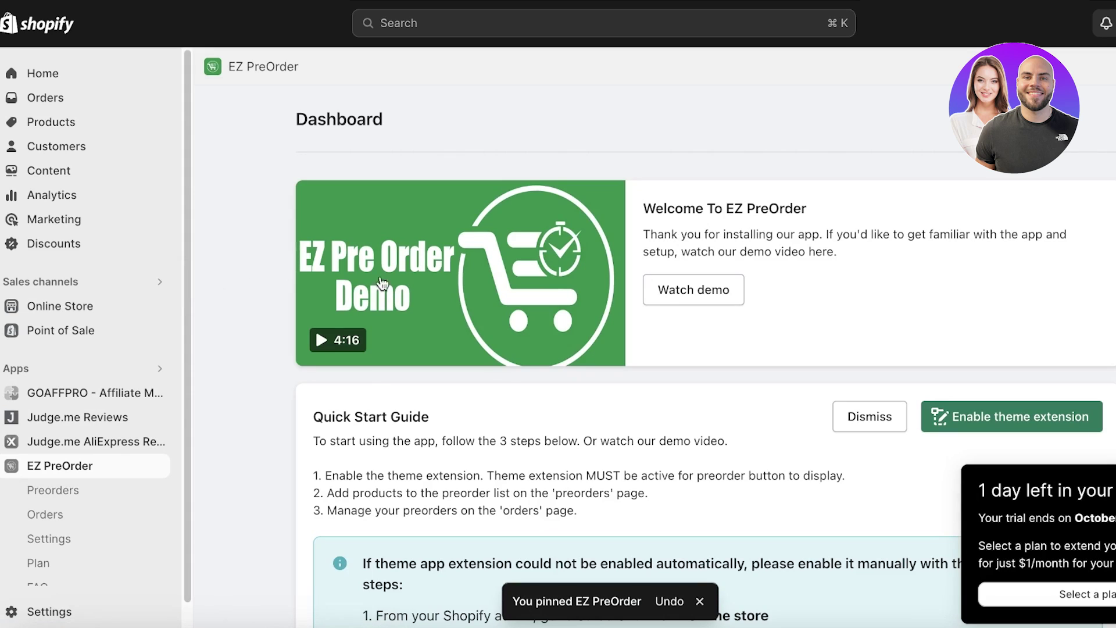
scroll(554, 324, down, 5)
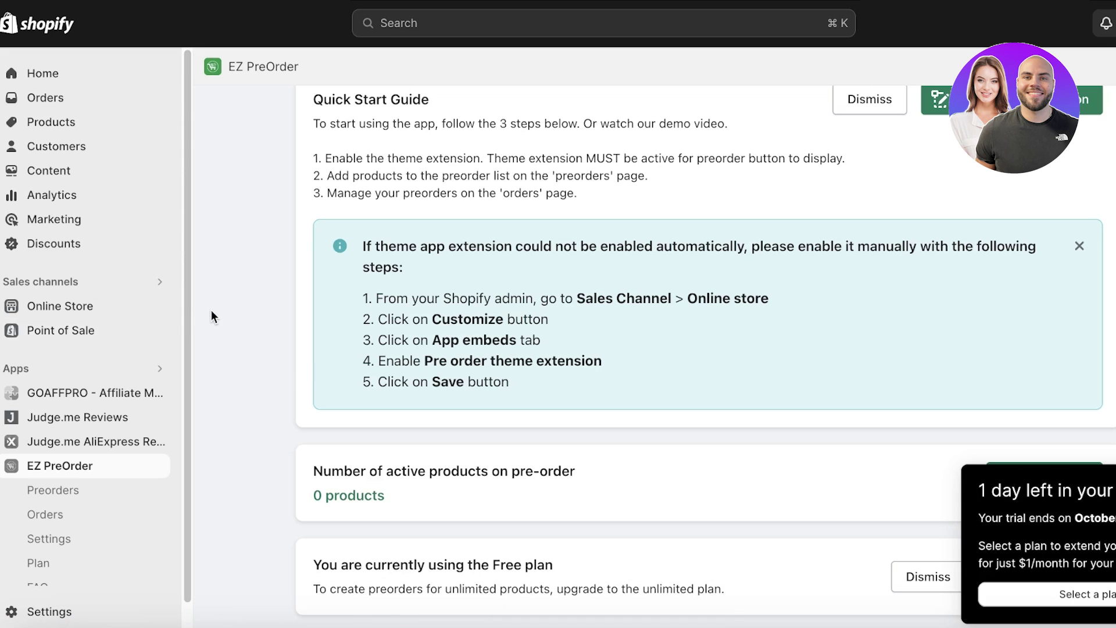
click(115, 276)
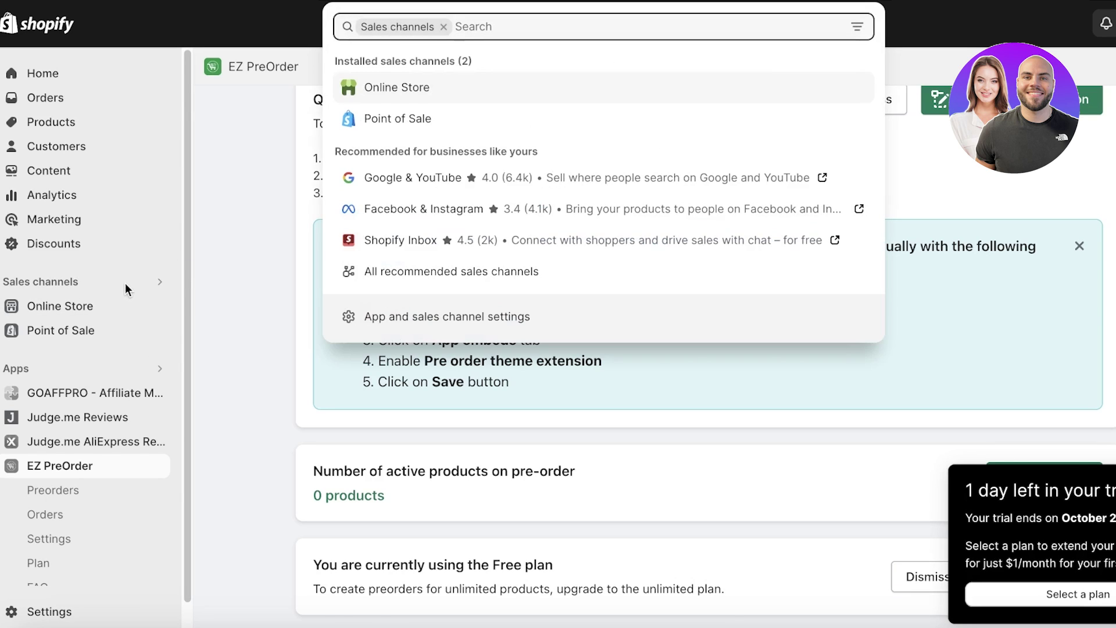
click(315, 149)
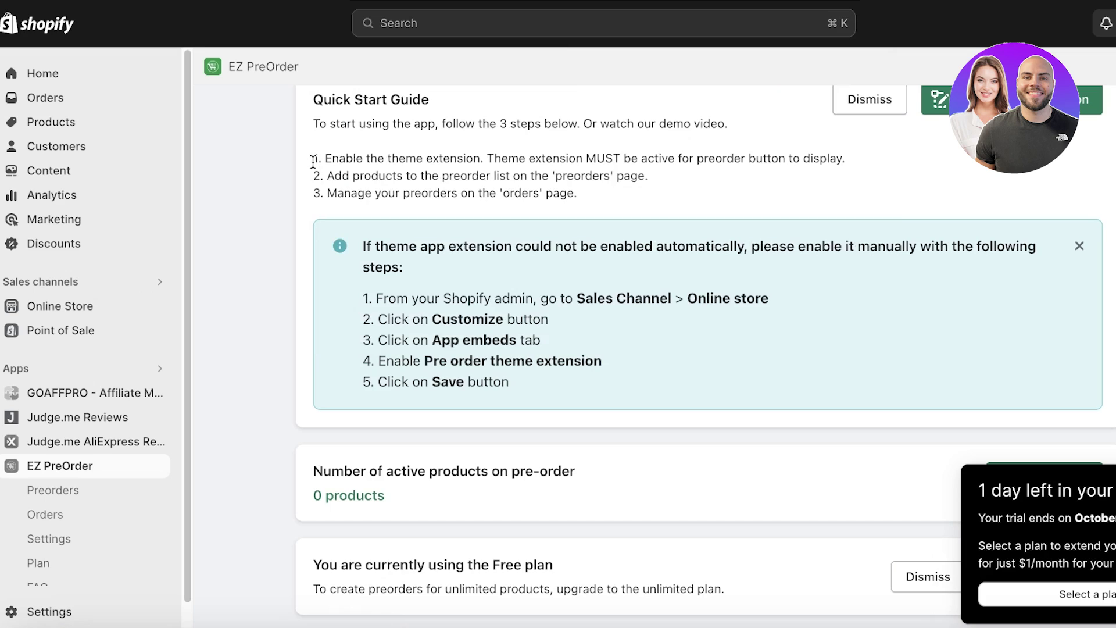
click(84, 307)
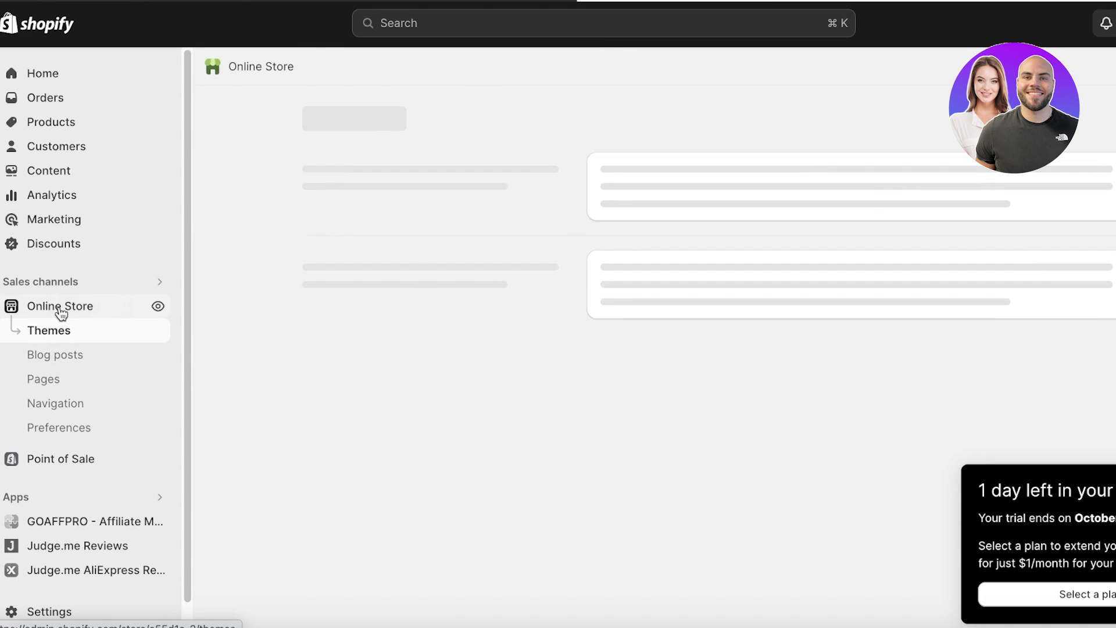
Turn on the Pre order theme extension app embed in the Dawn theme and exit the editor
scroll(661, 194, down, 5)
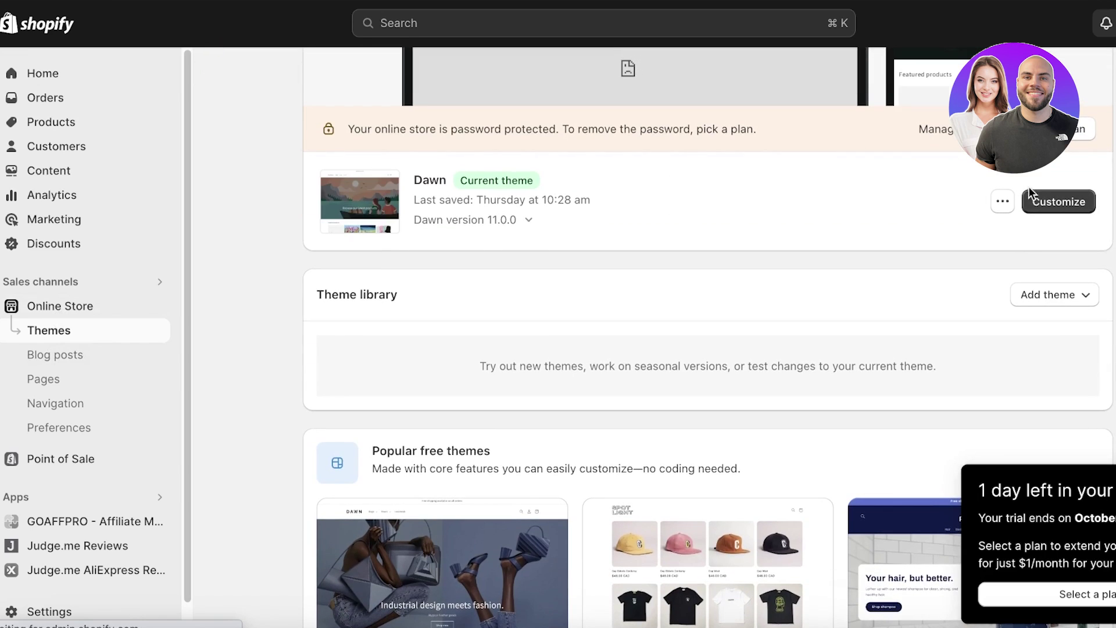
click(1041, 201)
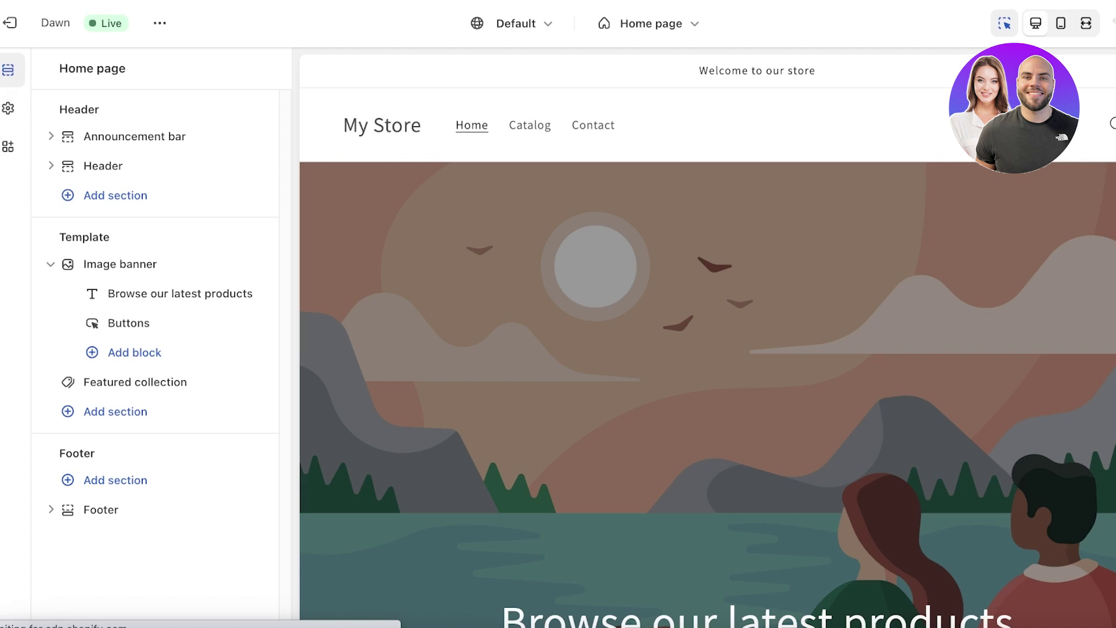
click(8, 148)
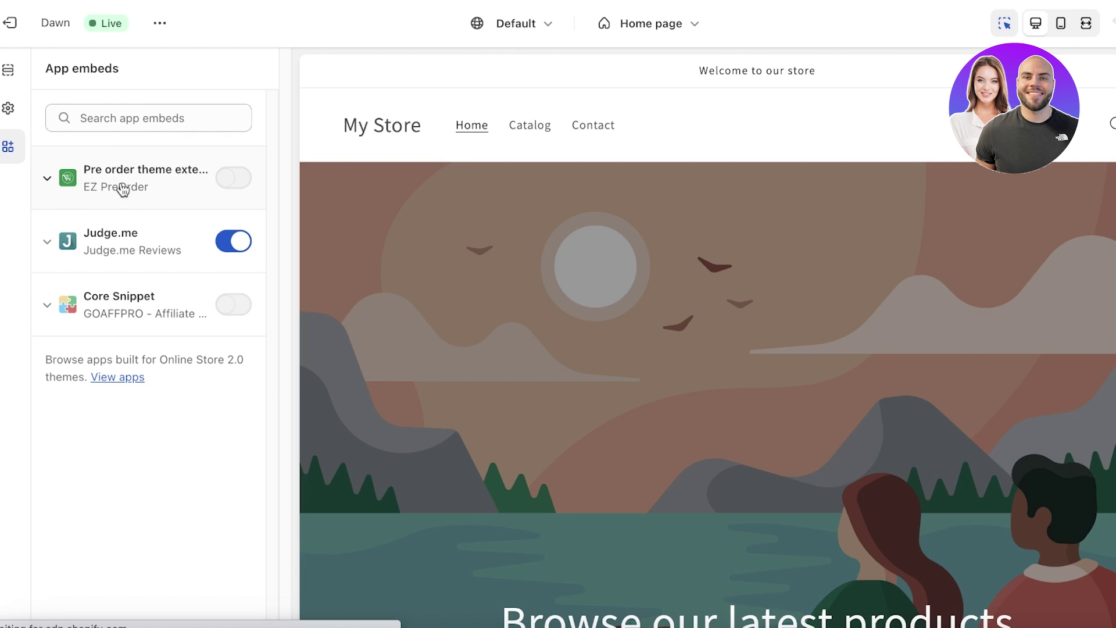
click(229, 181)
click(51, 184)
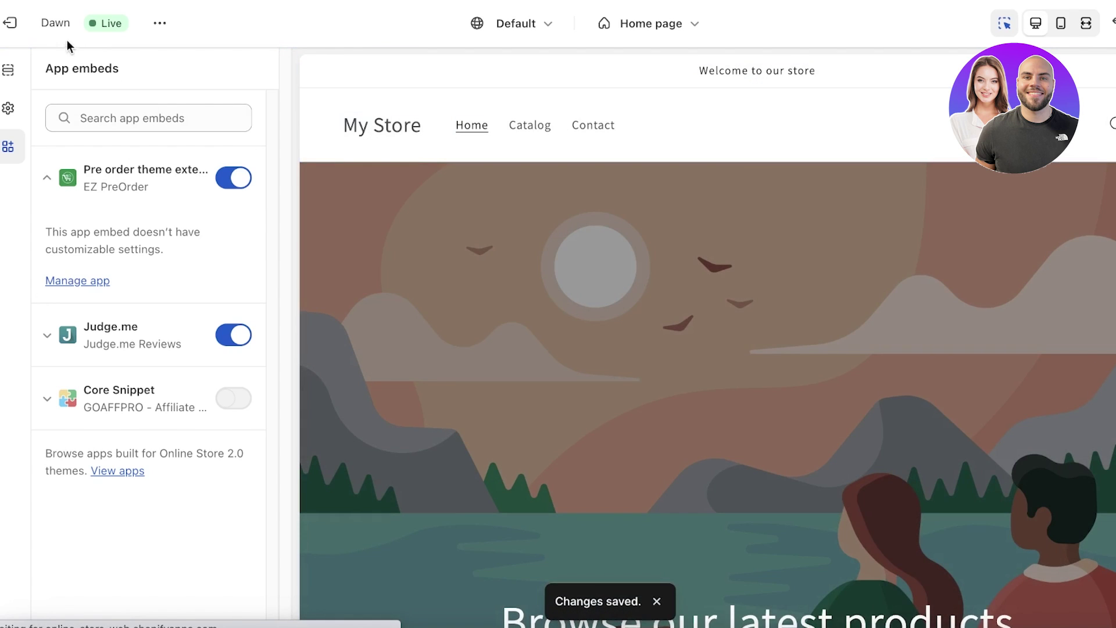
click(9, 24)
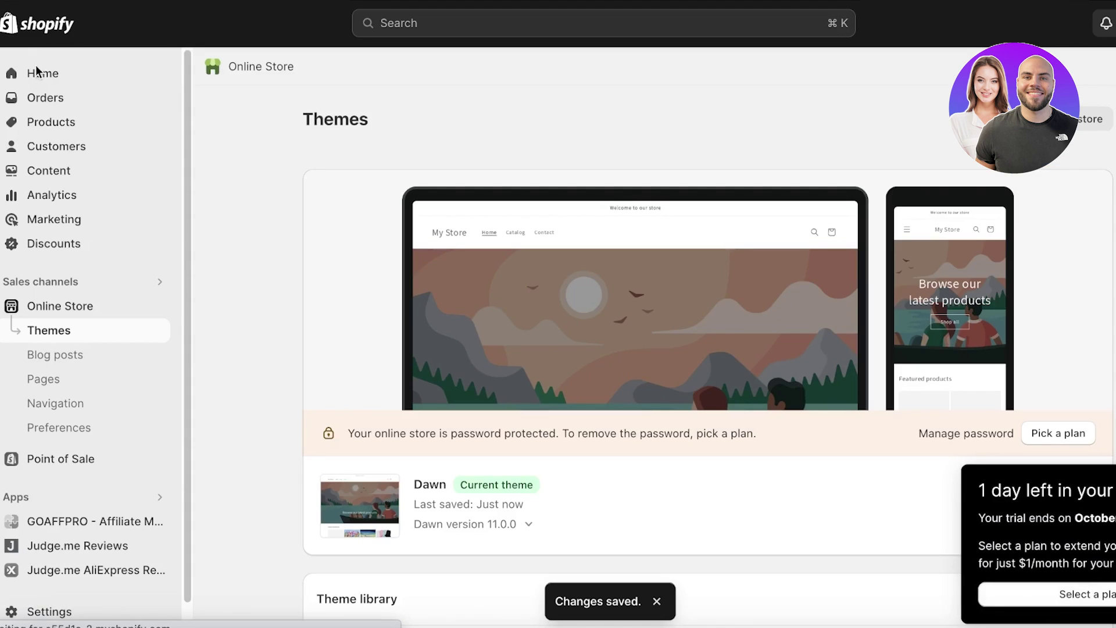
Enable the theme extension from the EZ PreOrder dashboard and scroll to the active products card
click(85, 557)
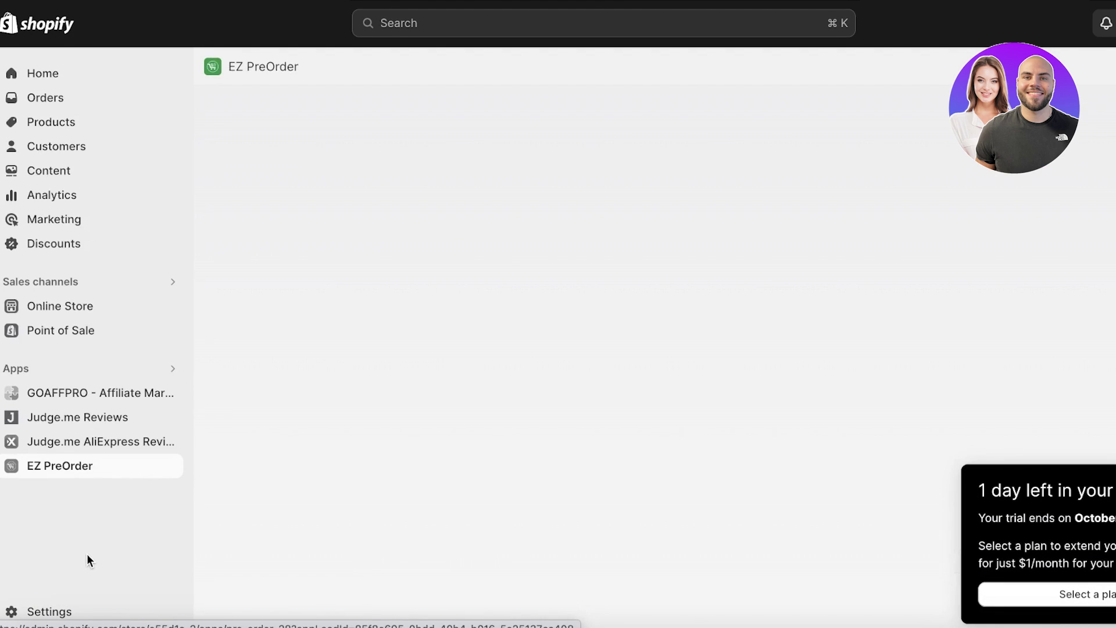
scroll(697, 349, down, 5)
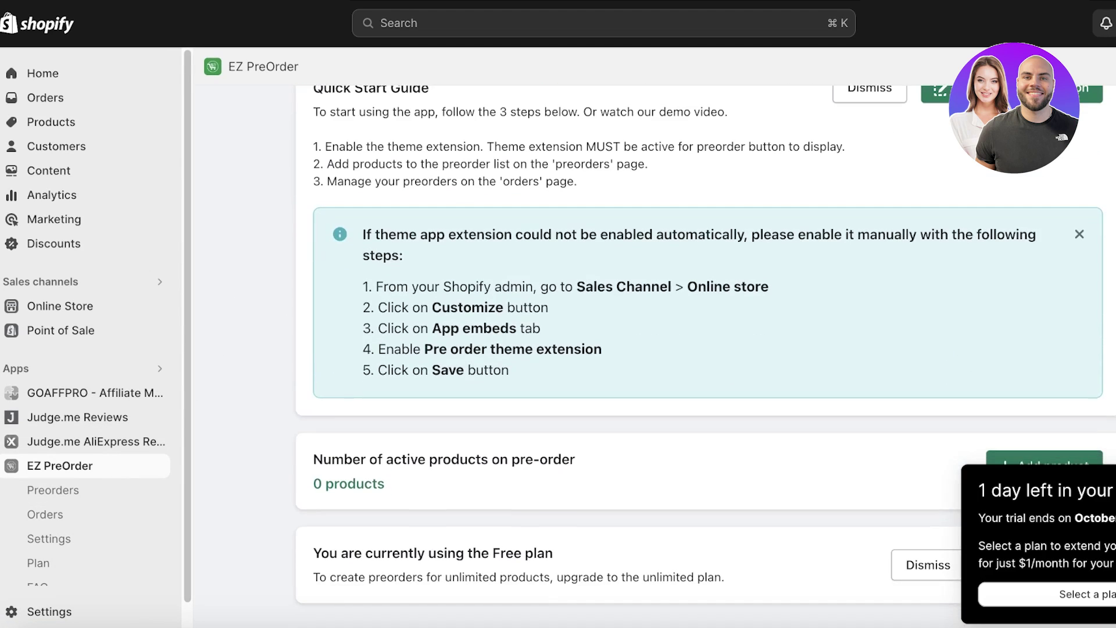
scroll(697, 348, up, 1)
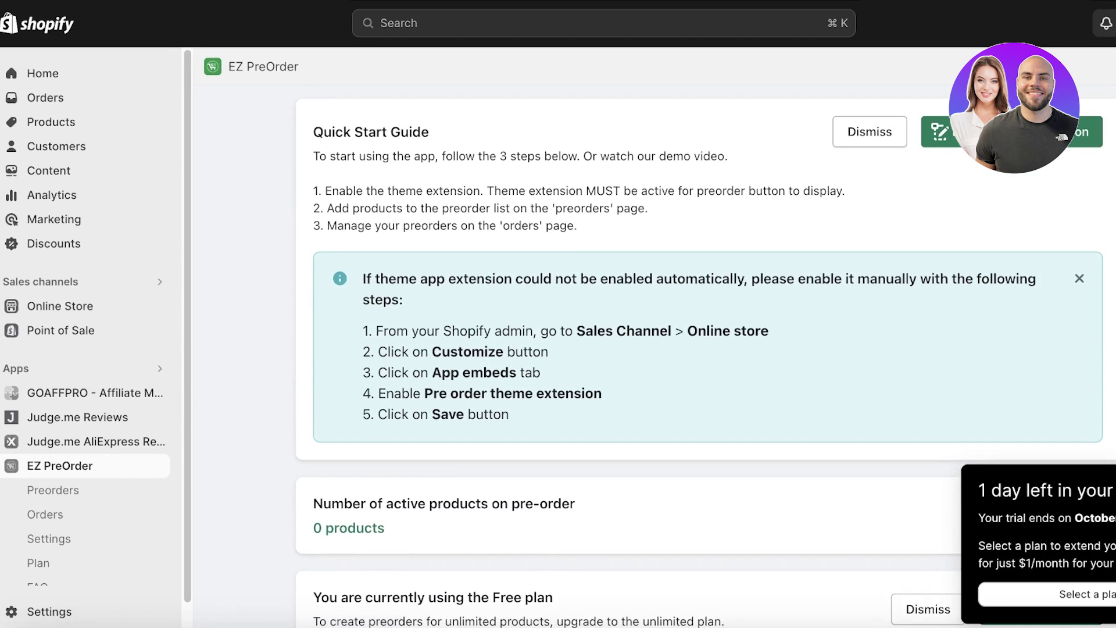
scroll(697, 349, down, 1)
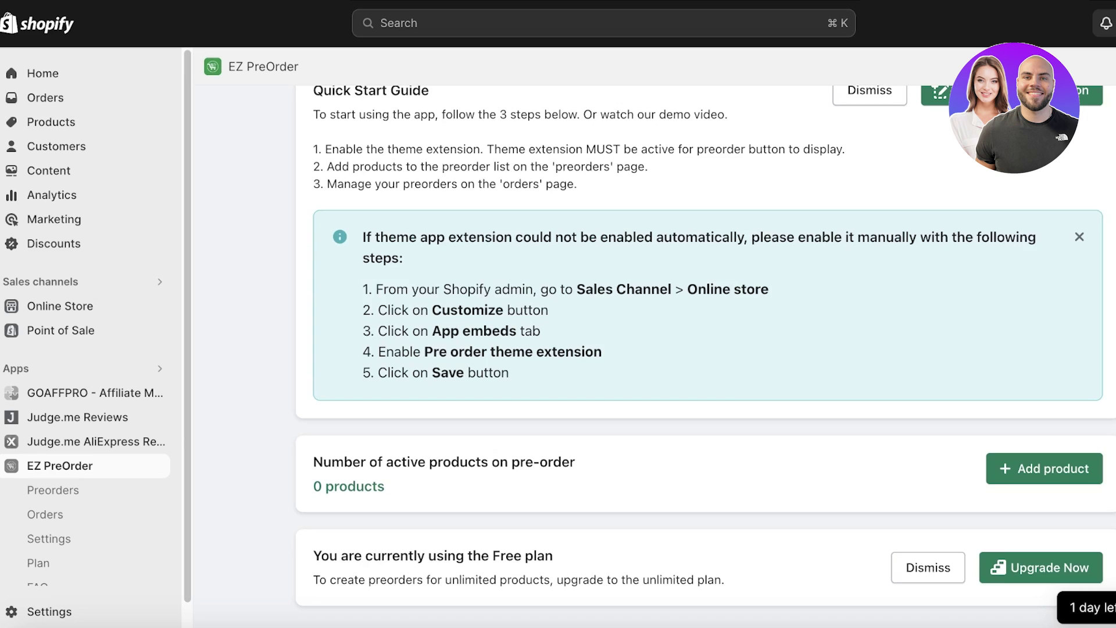
scroll(1041, 244, up, 4)
click(957, 309)
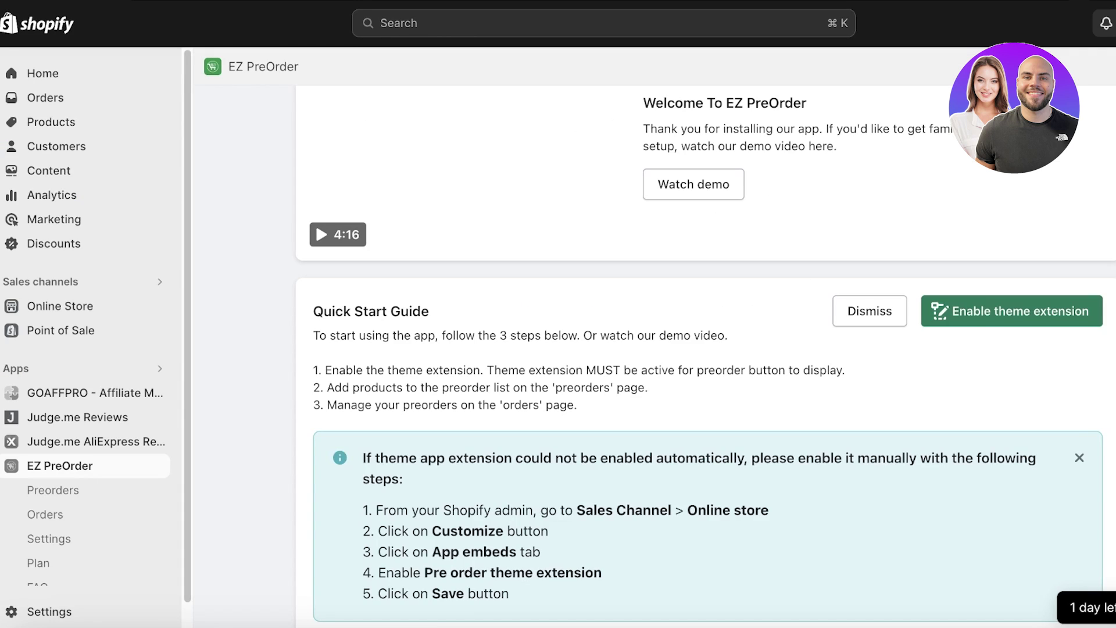
scroll(776, 413, down, 4)
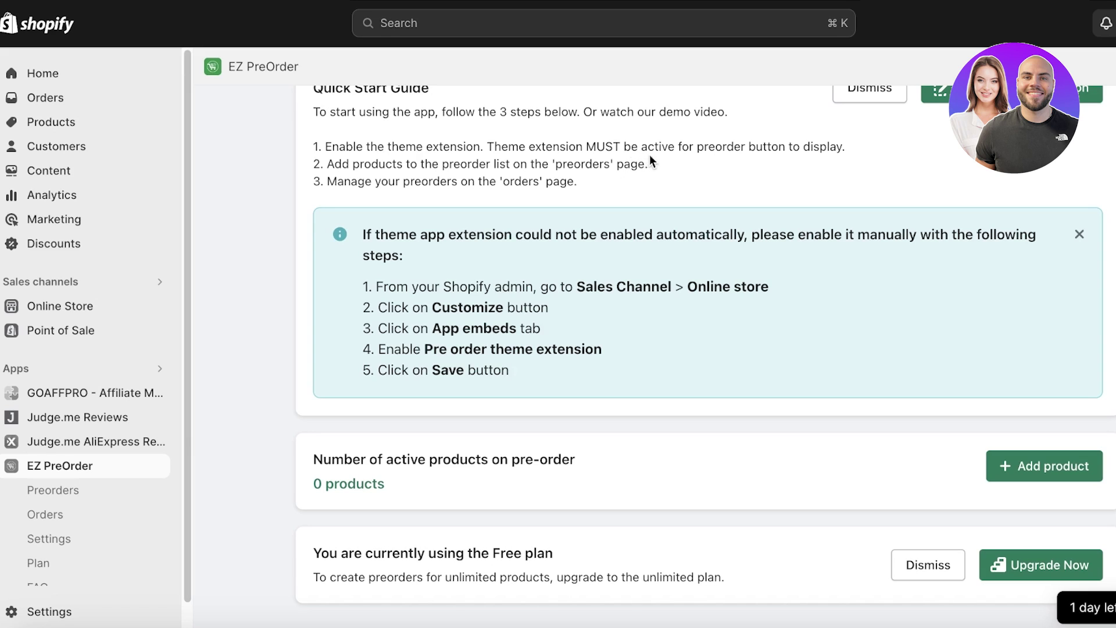
Add the Jacquard Embroidery Tote to EZ PreOrder's preorder list and save it
click(1055, 468)
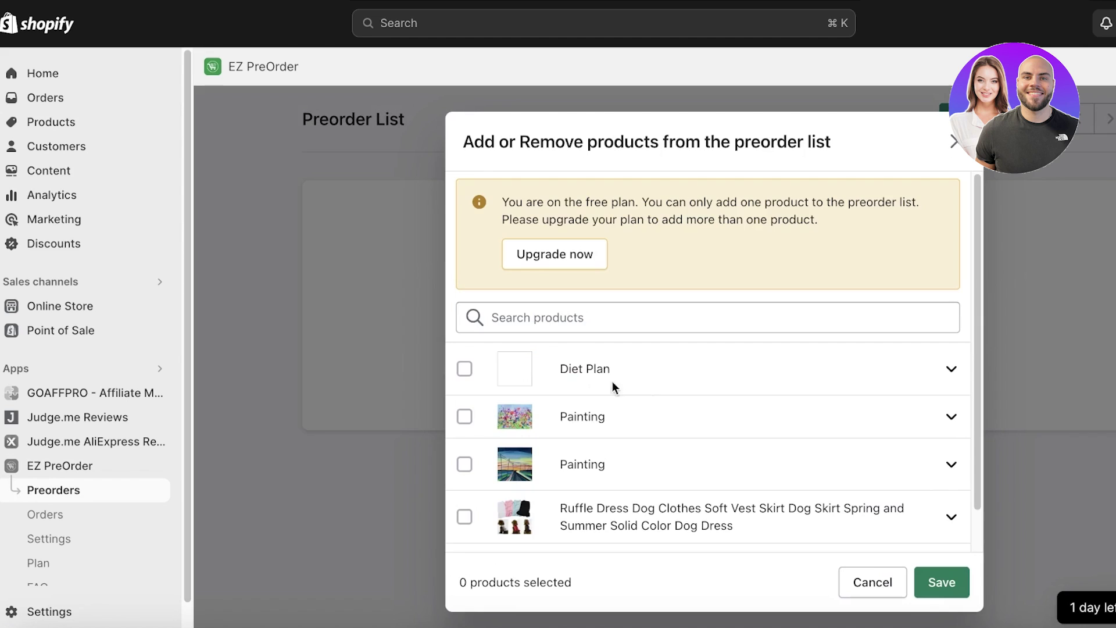
scroll(512, 369, down, 1)
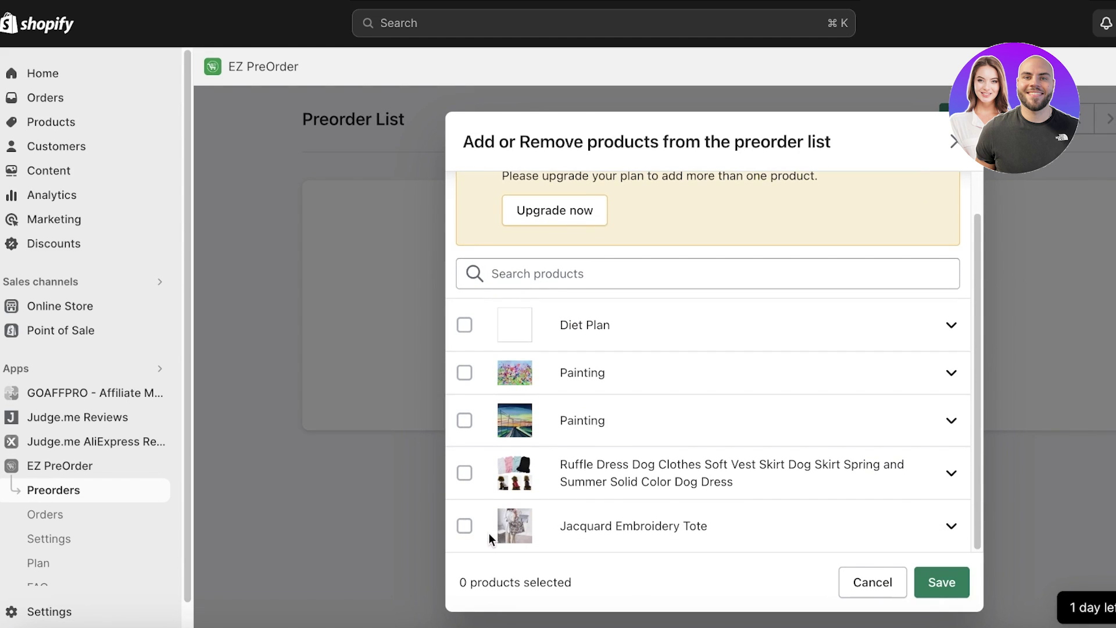
click(465, 526)
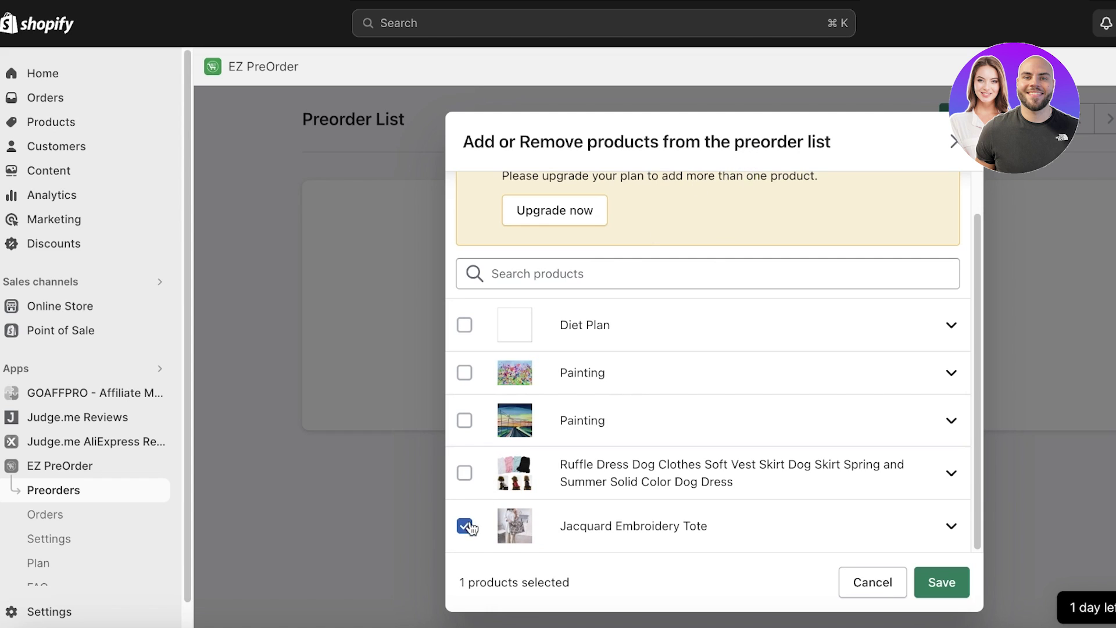
click(924, 584)
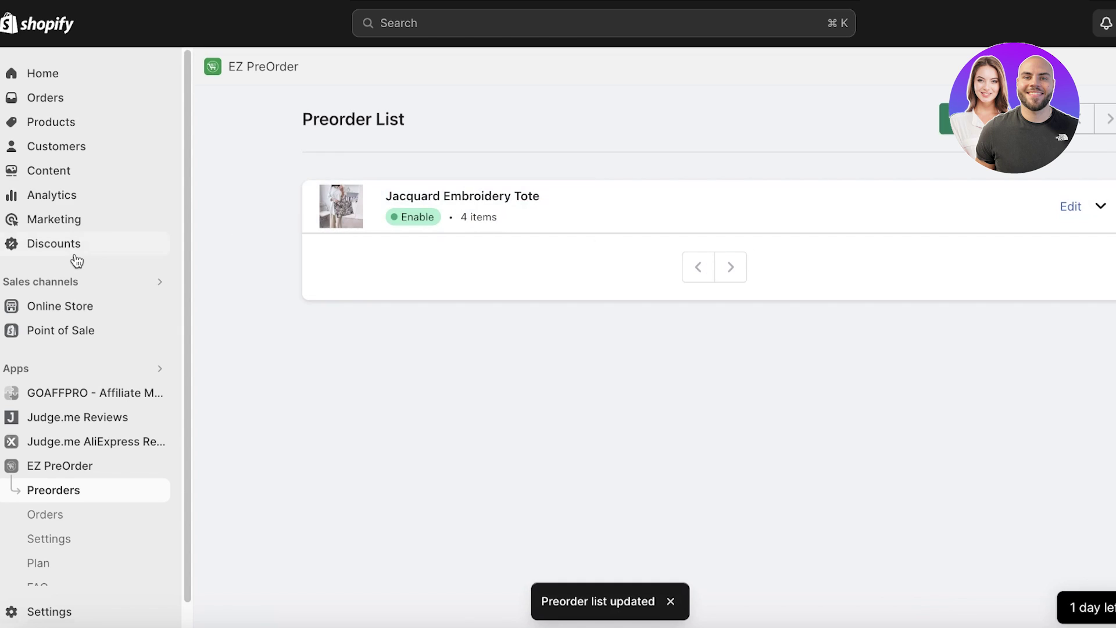
click(70, 124)
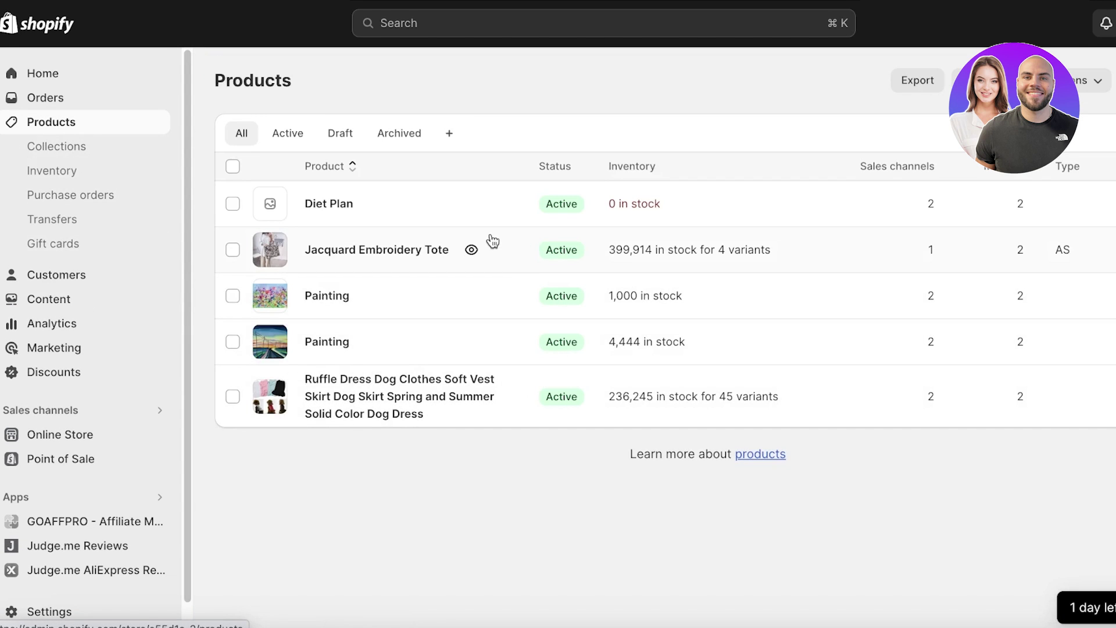
Open the Jacquard Embroidery Tote product and preview its storefront page
click(462, 254)
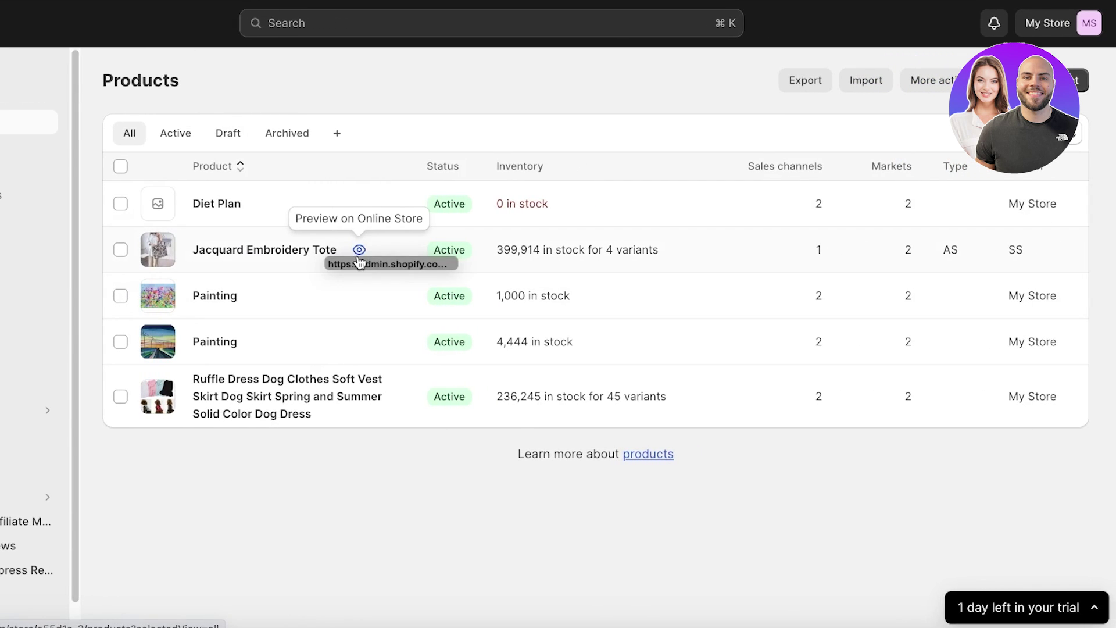
click(359, 251)
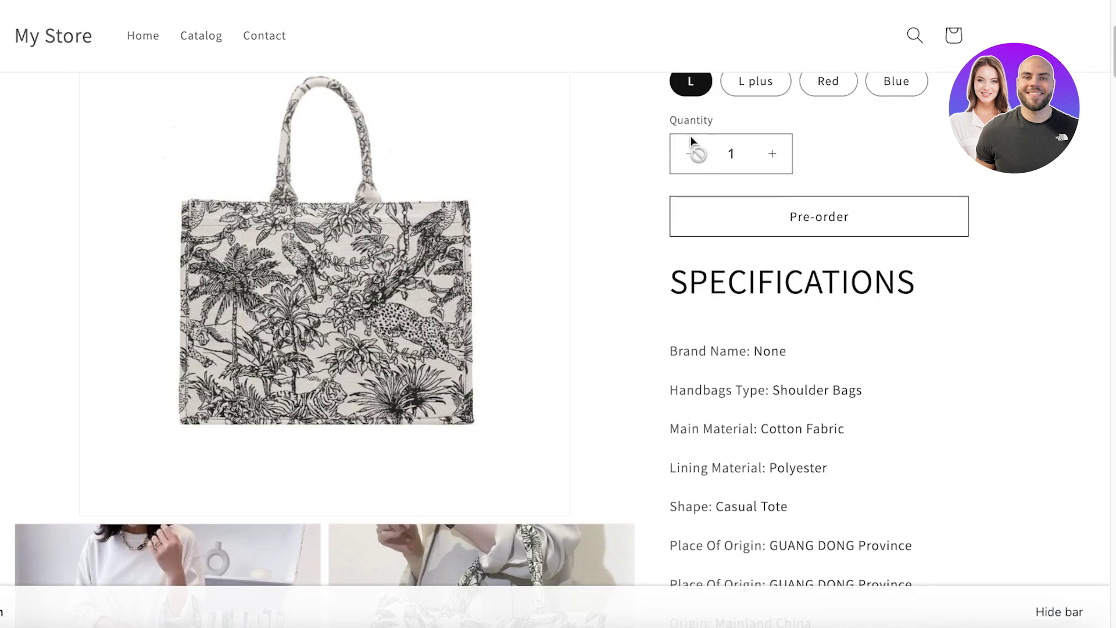
scroll(690, 135, up, 4)
scroll(845, 211, down, 7)
scroll(848, 214, up, 7)
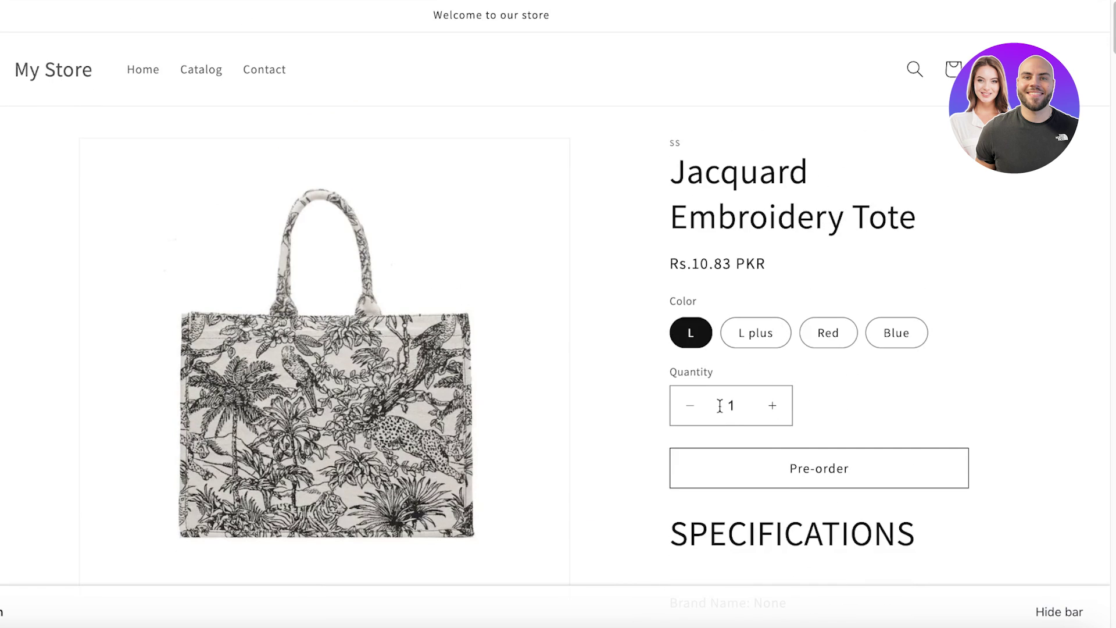
scroll(795, 369, down, 3)
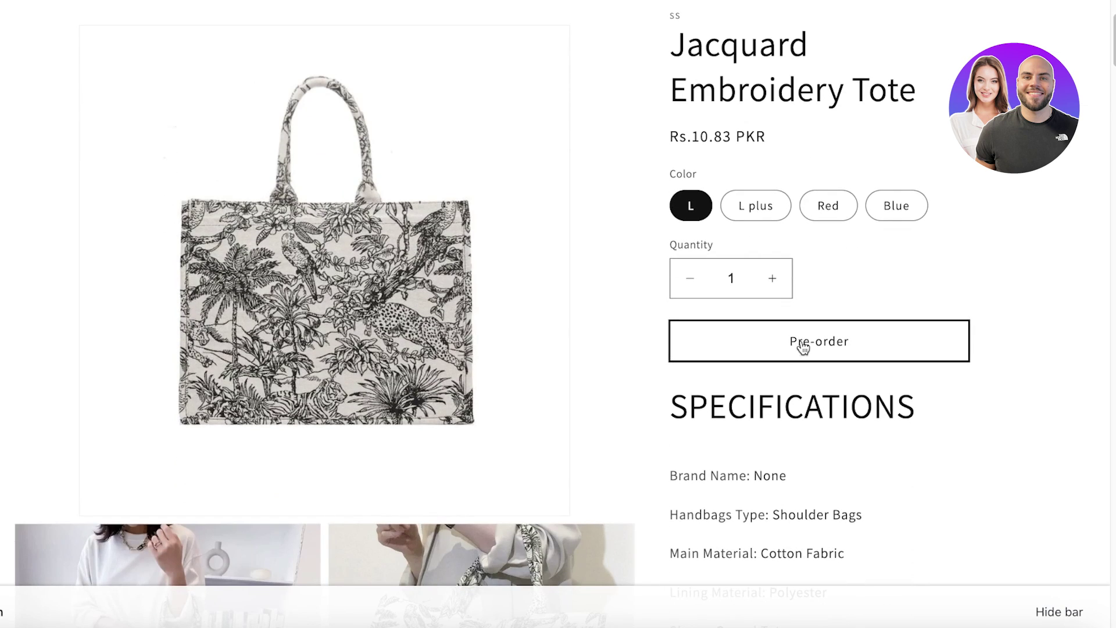
Test the Pre-order button on the L plus, Red and Blue variants
click(835, 338)
scroll(895, 279, up, 3)
click(755, 332)
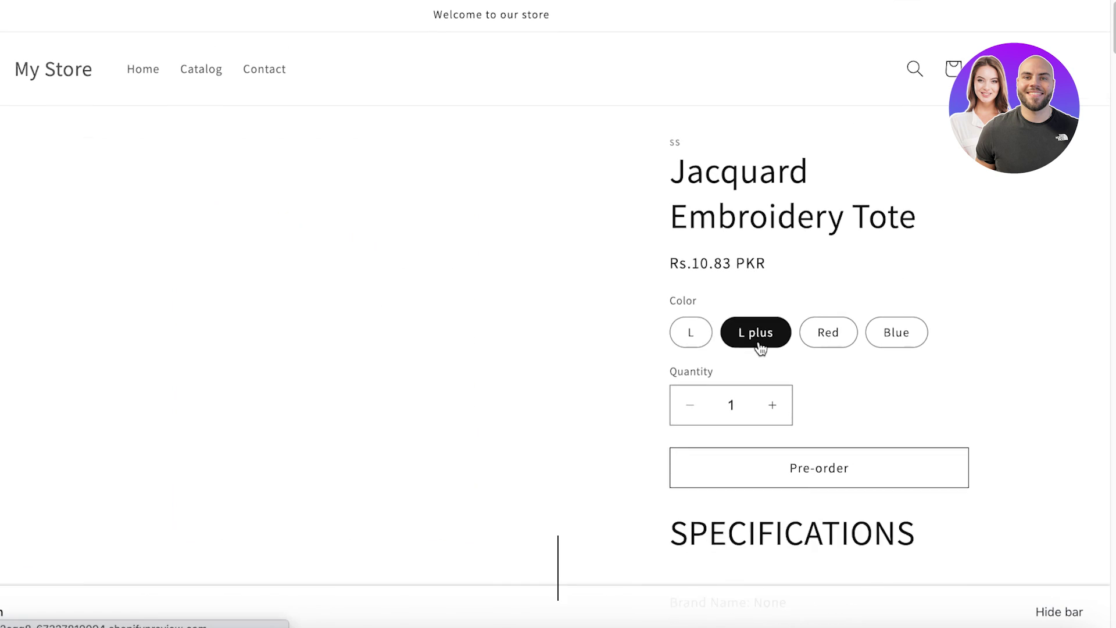
scroll(837, 246, down, 3)
click(840, 200)
click(900, 199)
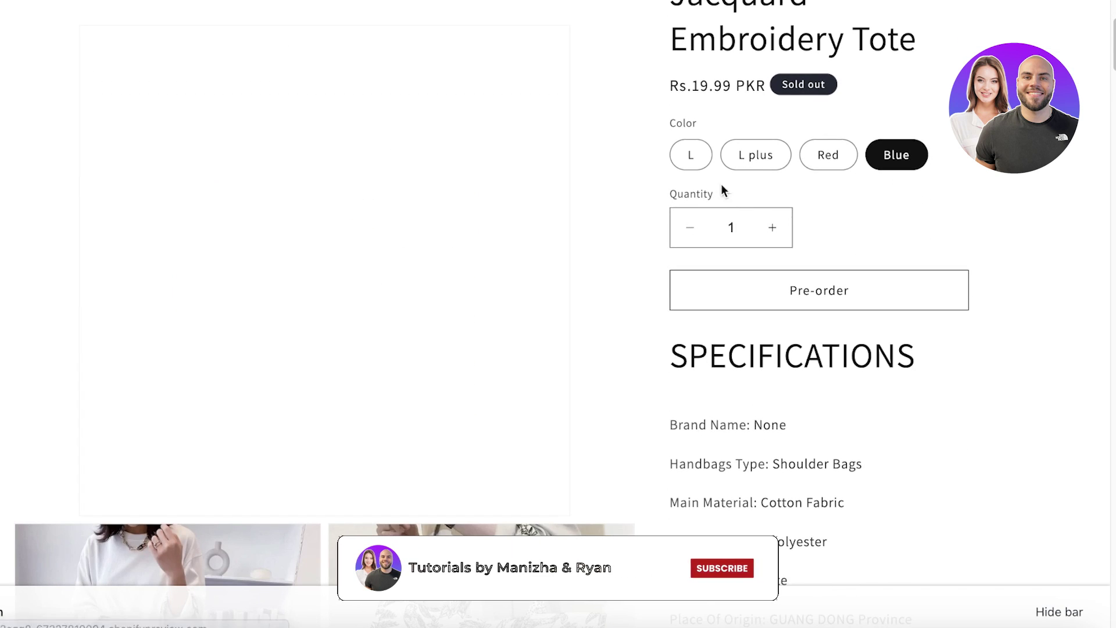
click(847, 288)
click(773, 168)
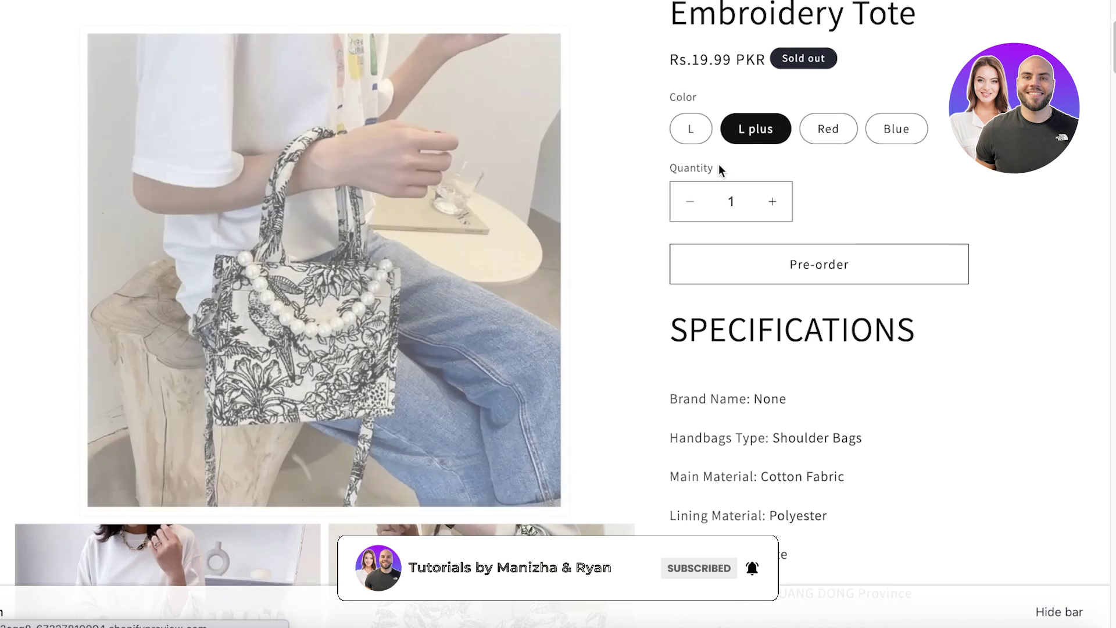
click(779, 276)
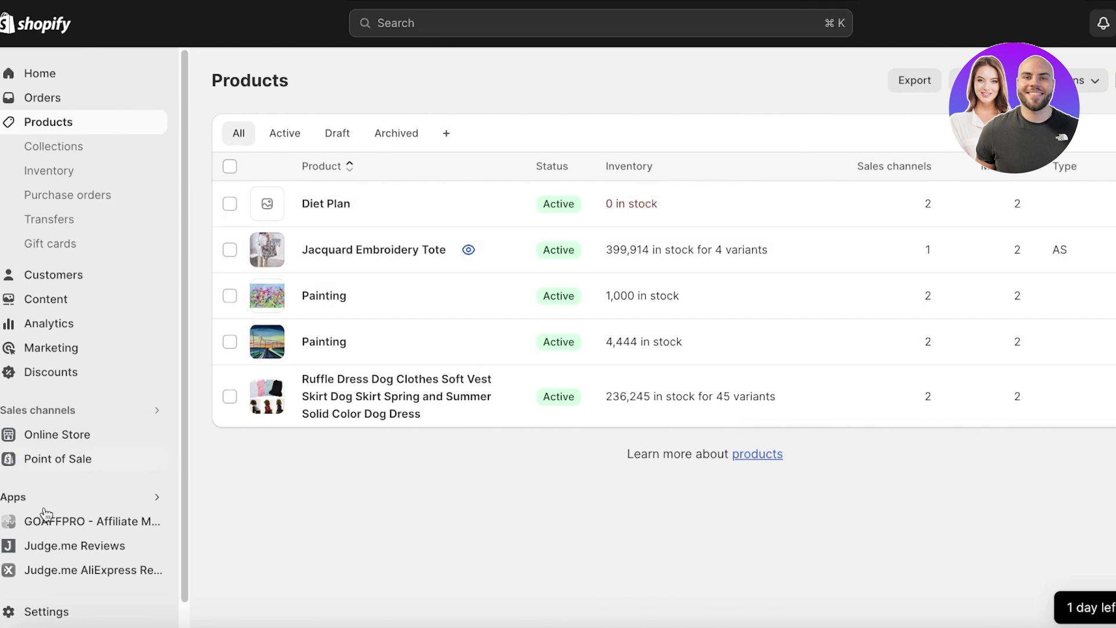
scroll(58, 500, down, 1)
Open EZ PreOrder's Preorders list, showing the Jacquard Embroidery Tote enabled with 4 items
click(67, 560)
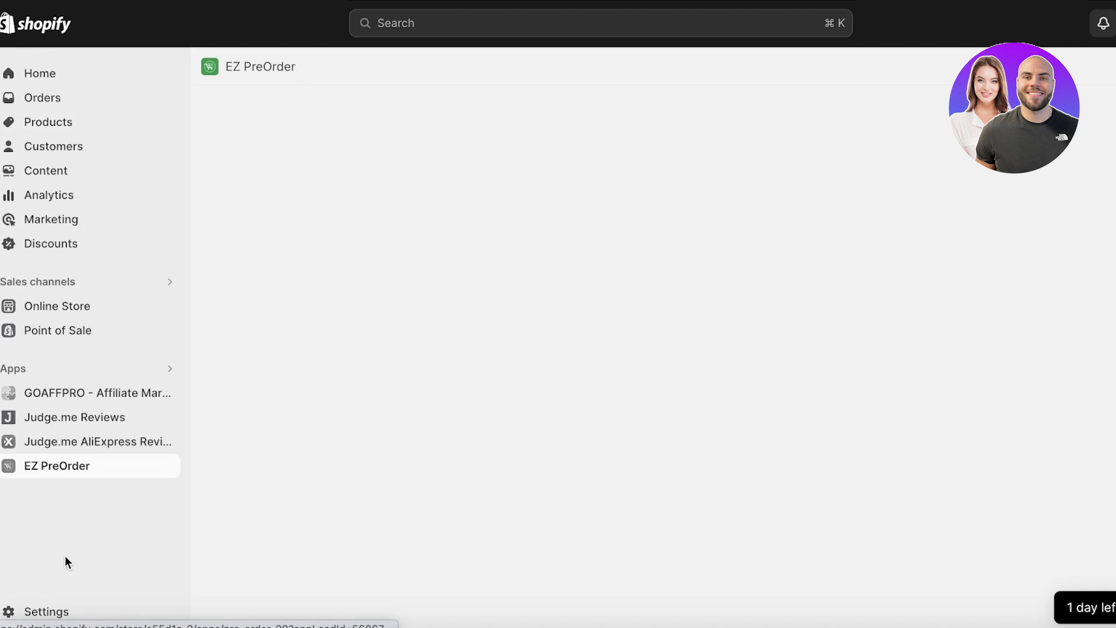
scroll(38, 236, down, 1)
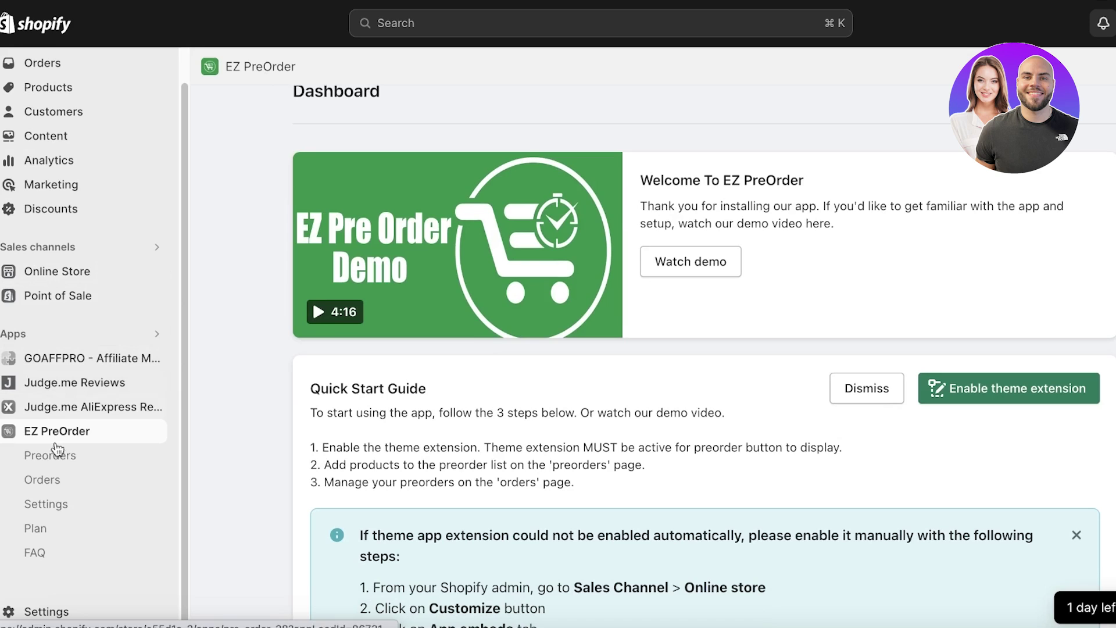
scroll(939, 345, down, 5)
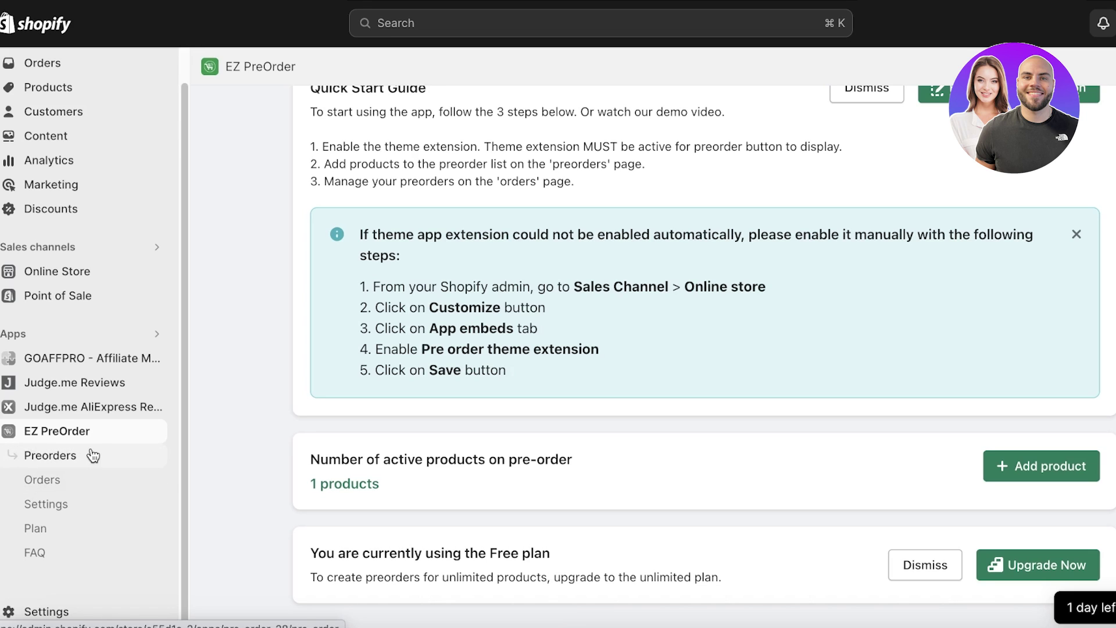
click(45, 459)
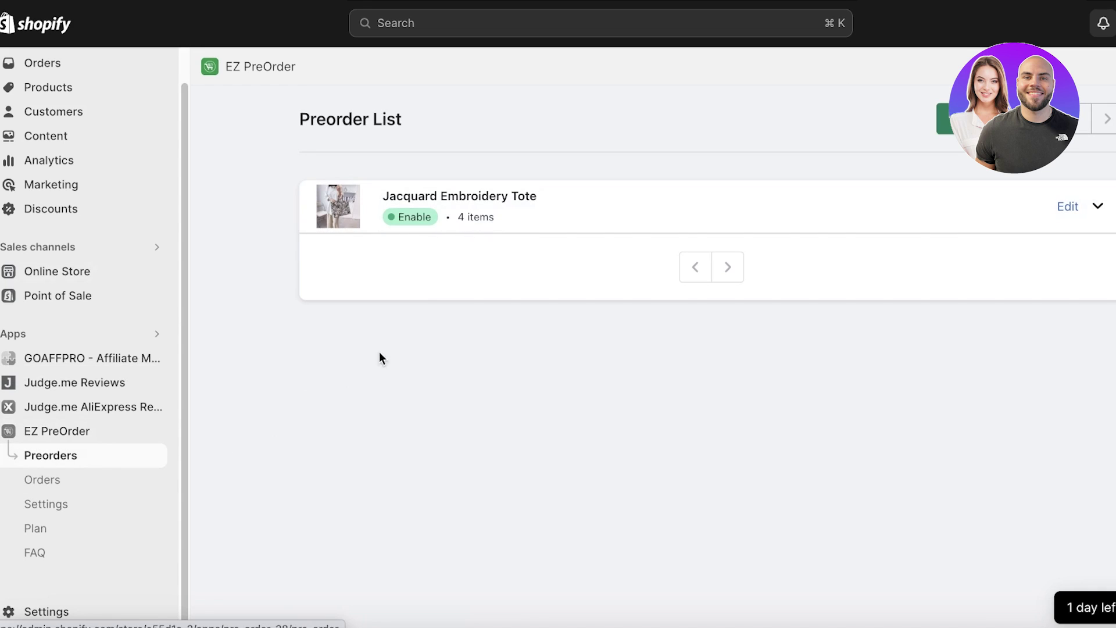
Expand the tote's four variants, edit variant L, and pick Always as the pre-order condition
click(1097, 207)
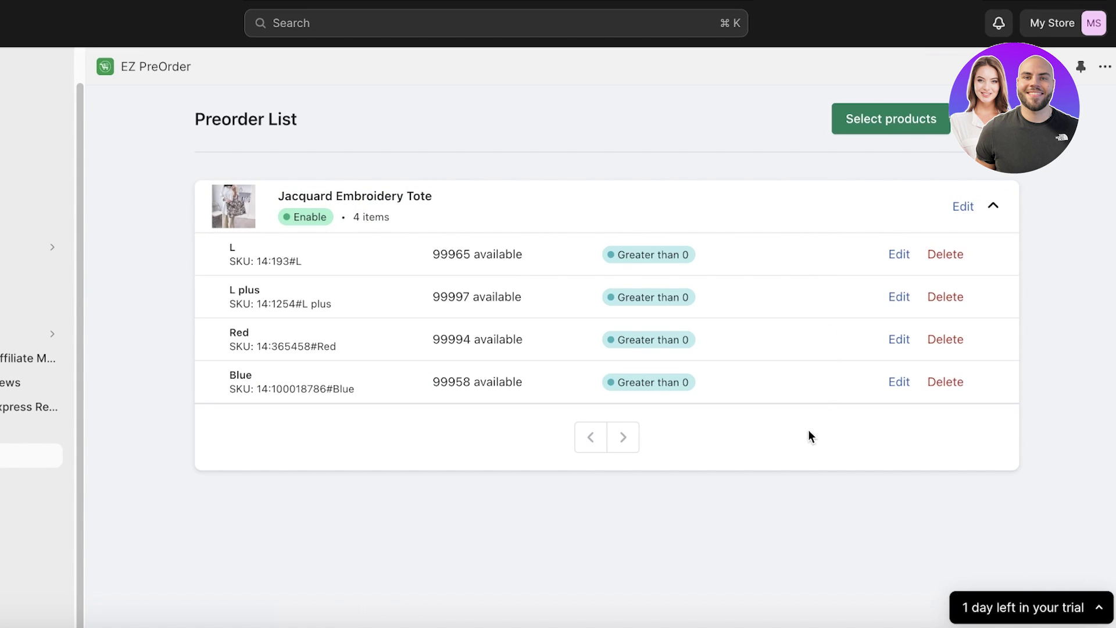
click(898, 254)
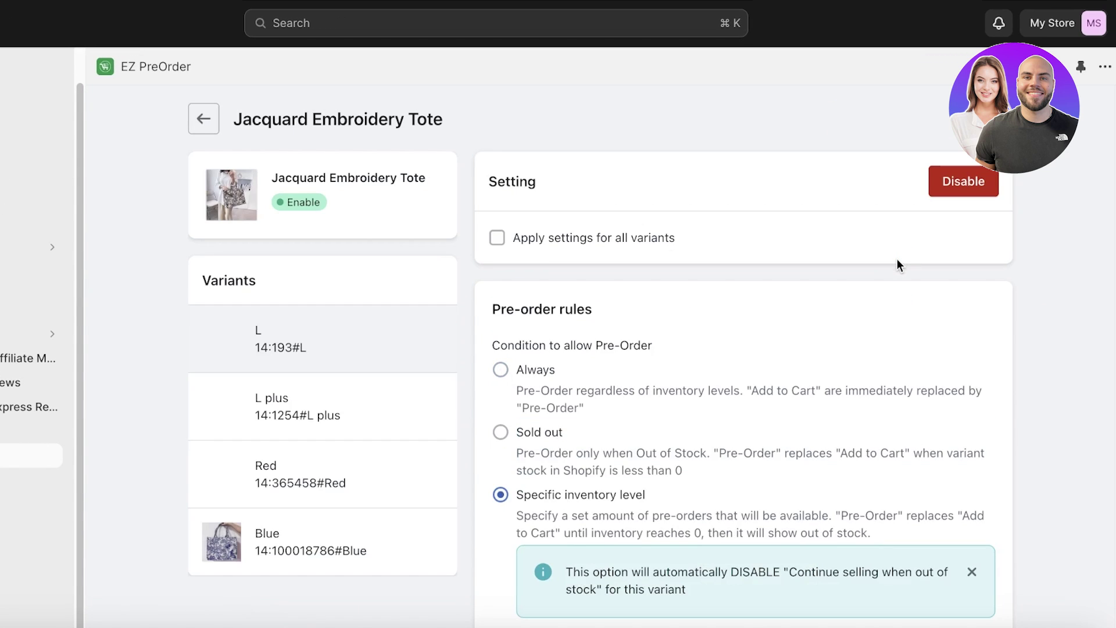
scroll(897, 260, down, 3)
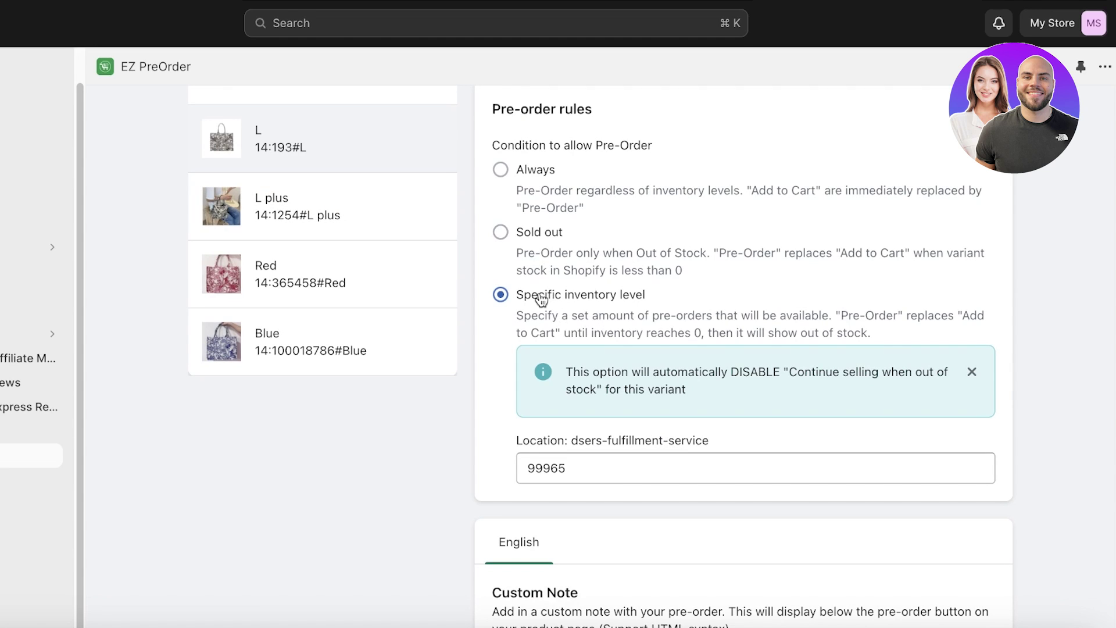
scroll(660, 315, up, 1)
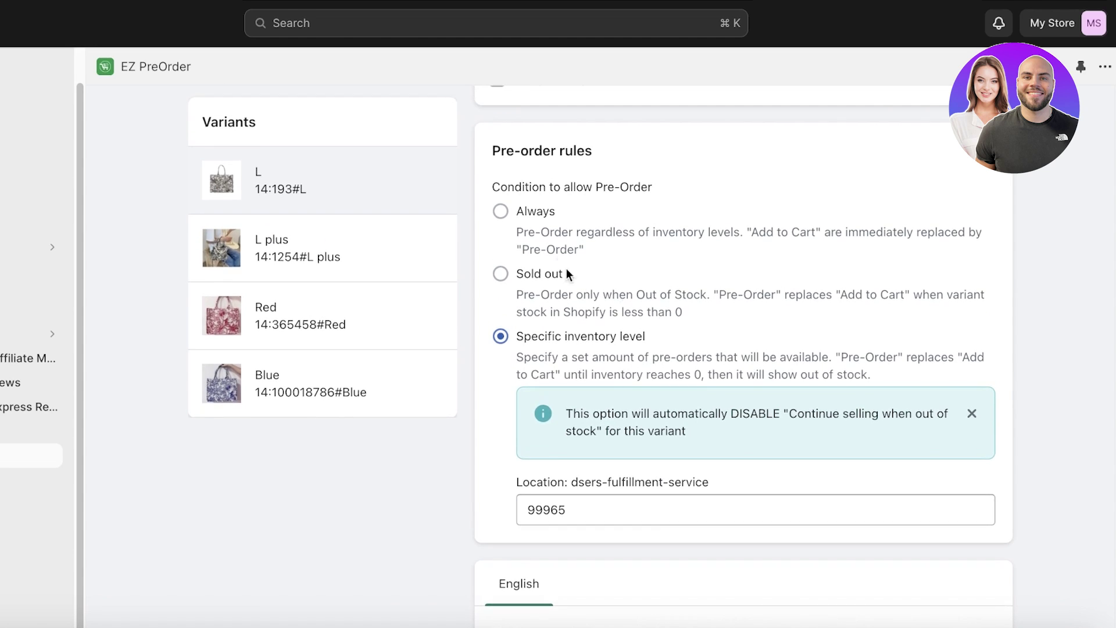
click(525, 226)
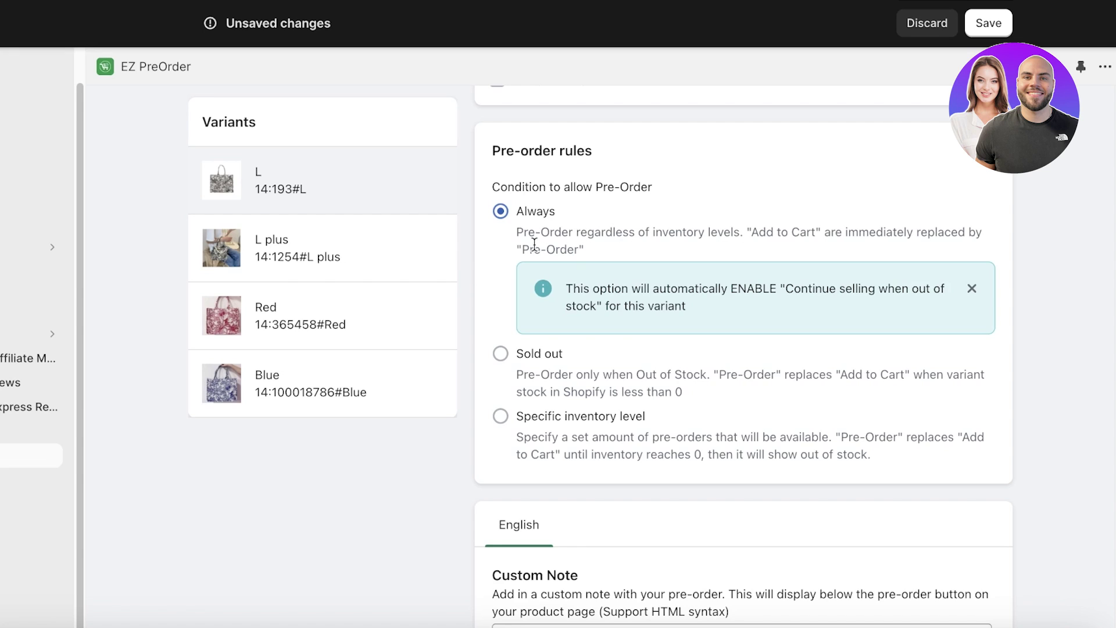
scroll(682, 245, up, 2)
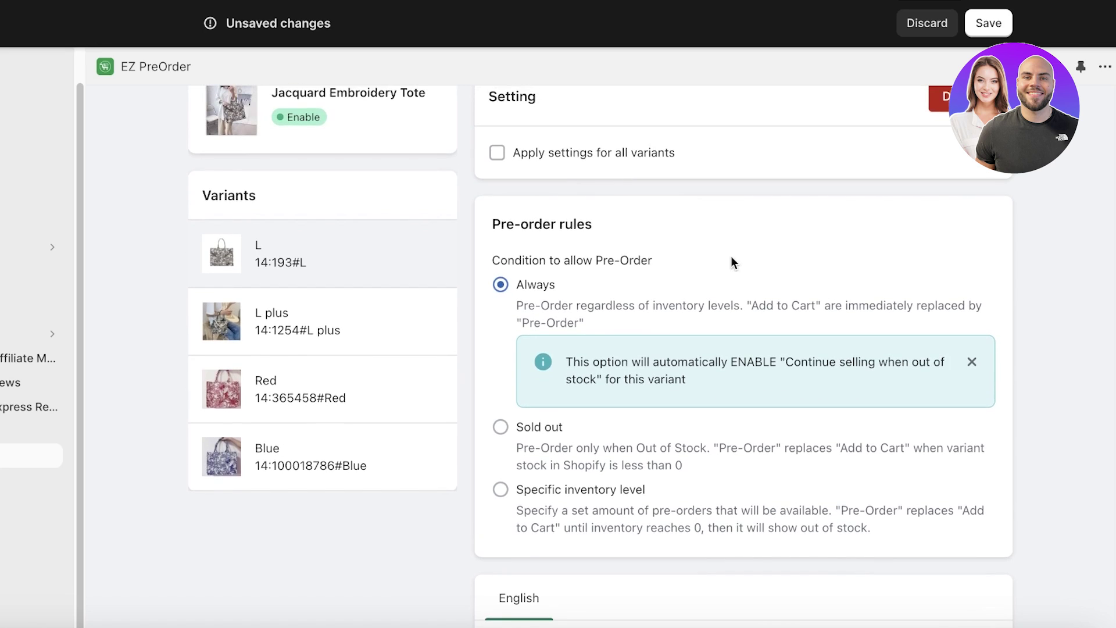
Try the 'only when sold out' condition, then limit pre-orders to an inventory level of 9
click(523, 432)
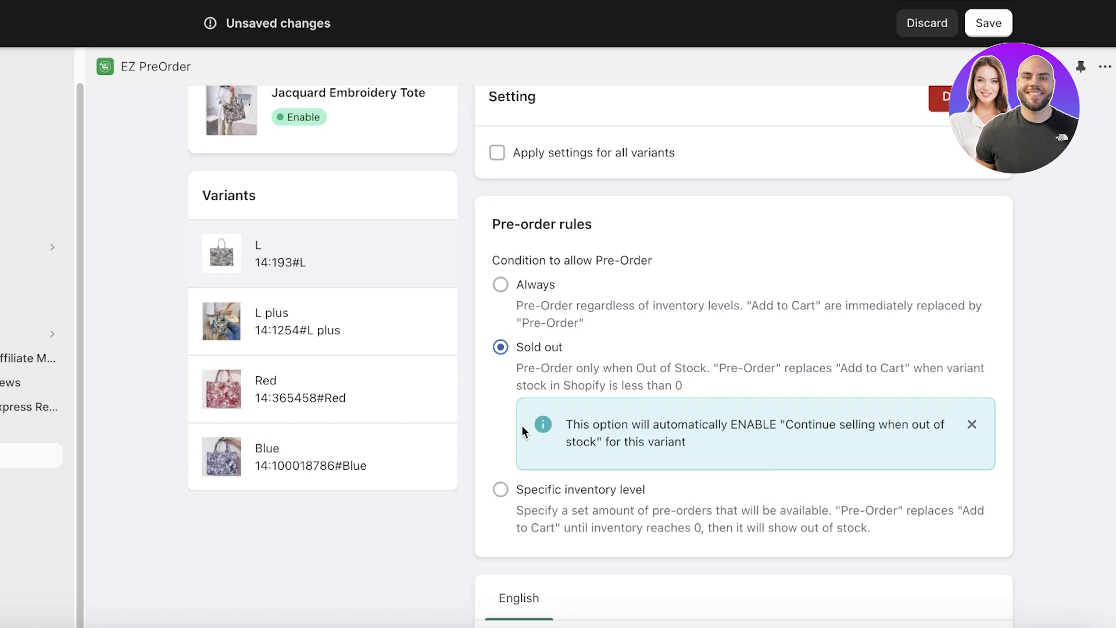
click(504, 489)
double_click(581, 589)
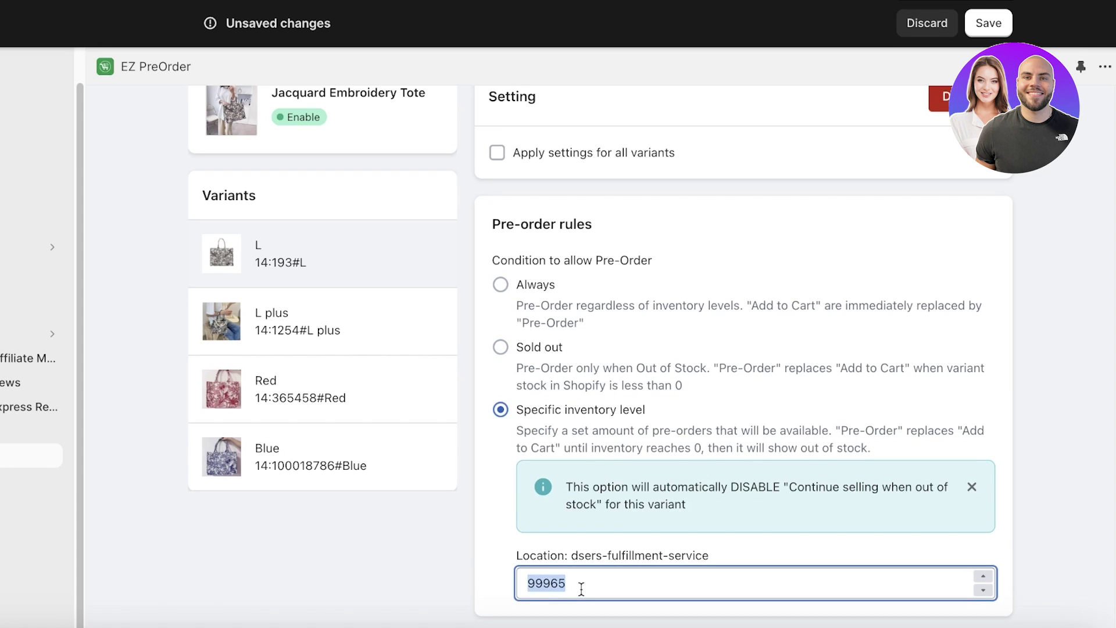
text(99)
click(1086, 413)
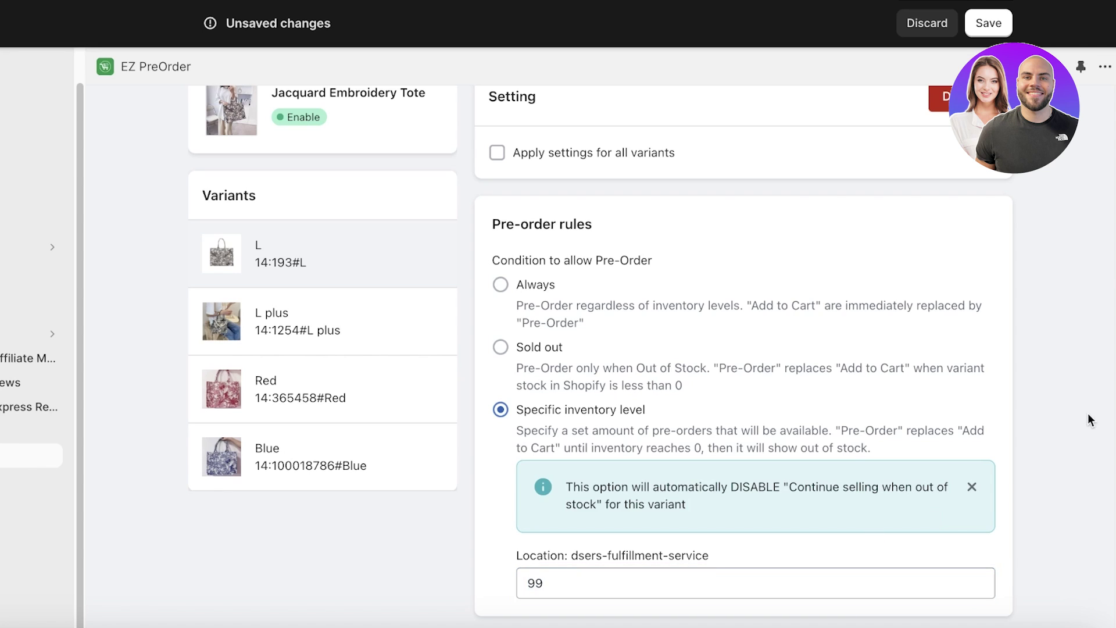
Switch back to Always, apply it to all variants, and return to the Preorder List
scroll(1087, 414, down, 5)
scroll(1075, 407, up, 6)
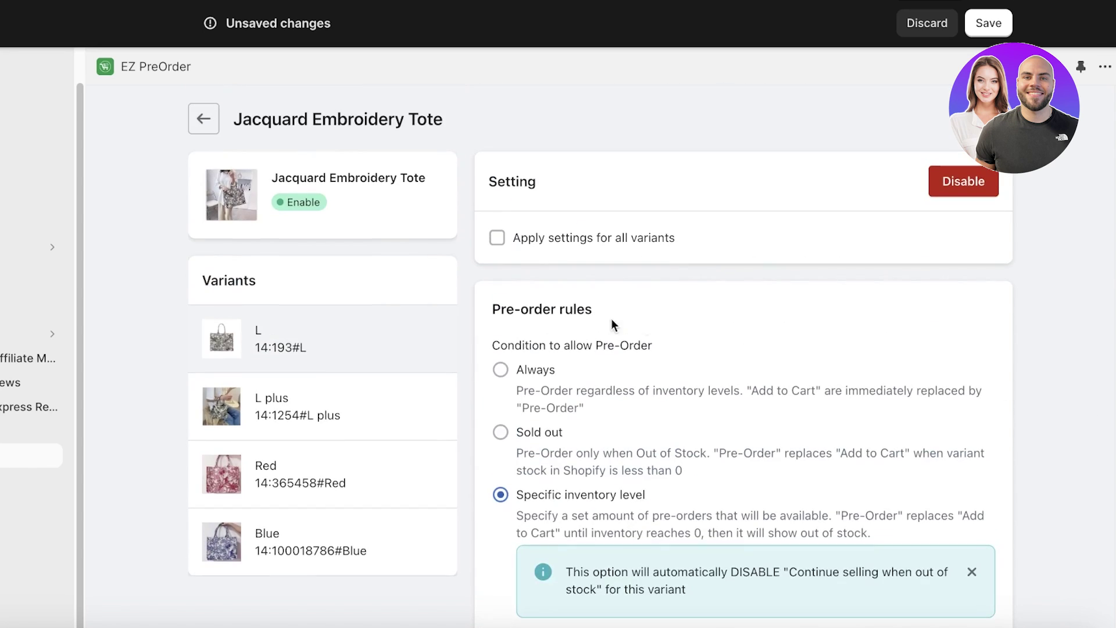
click(526, 372)
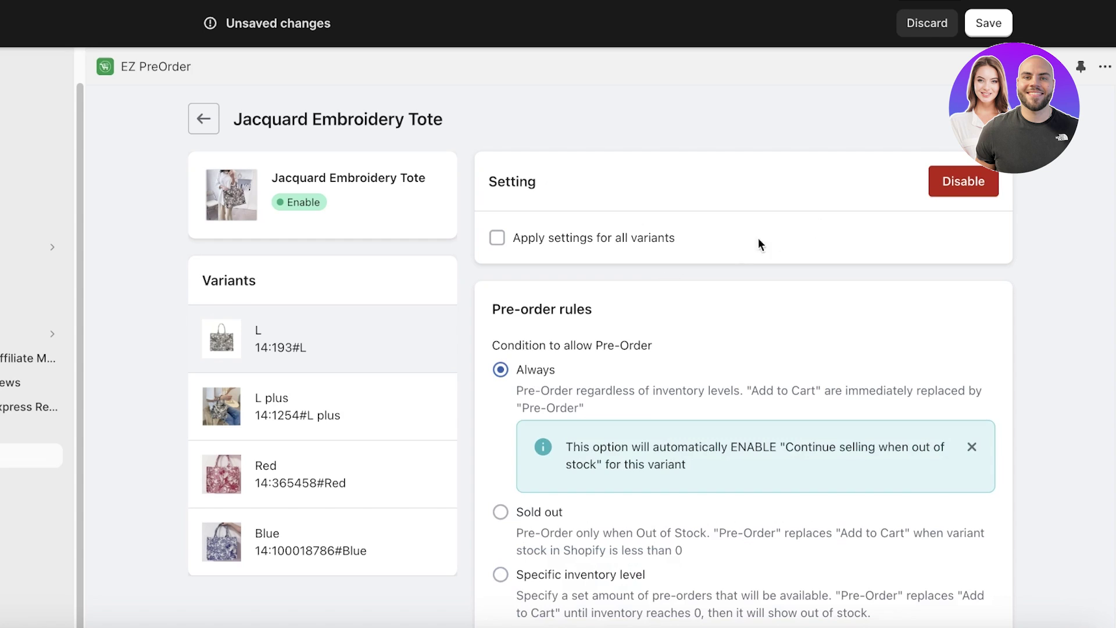
click(497, 239)
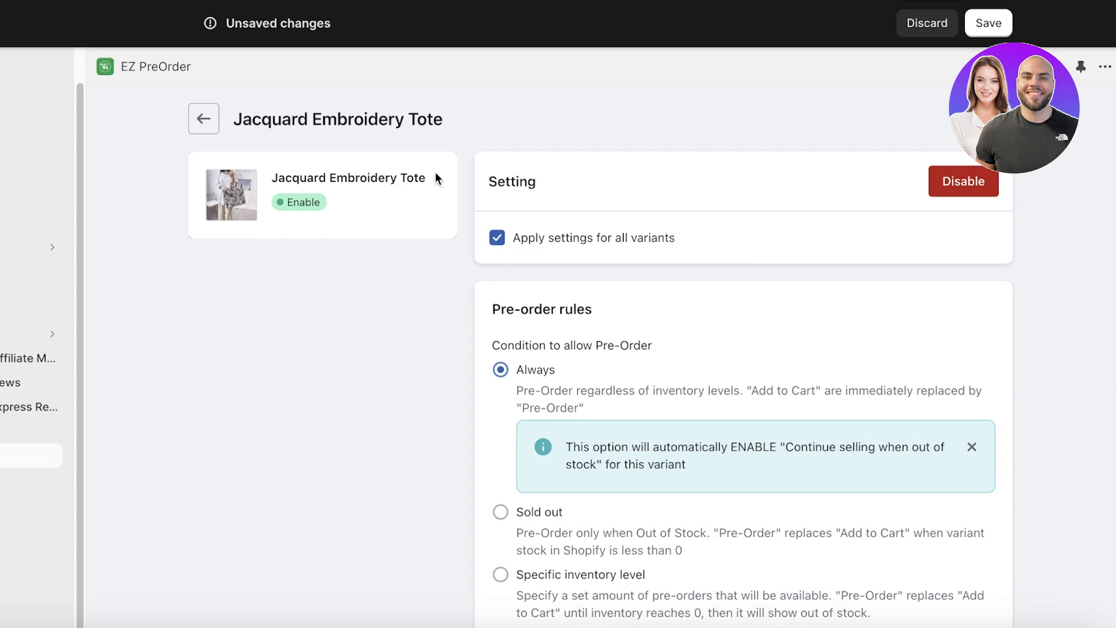
click(210, 126)
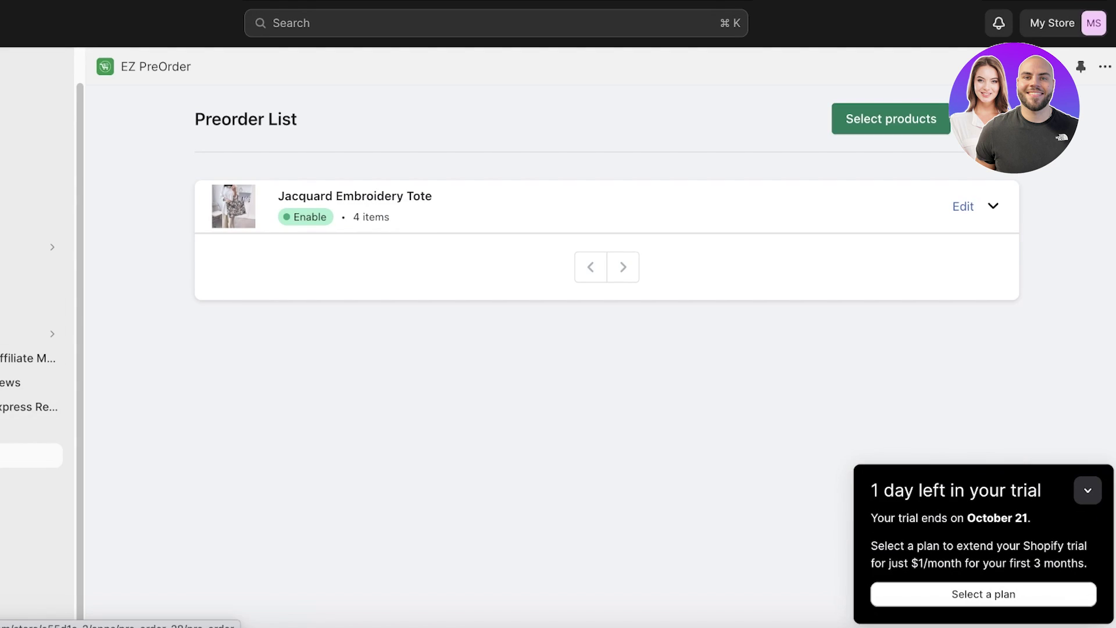
Edit the tote's Blue variant, choose Always, and apply the settings to all variants
click(583, 221)
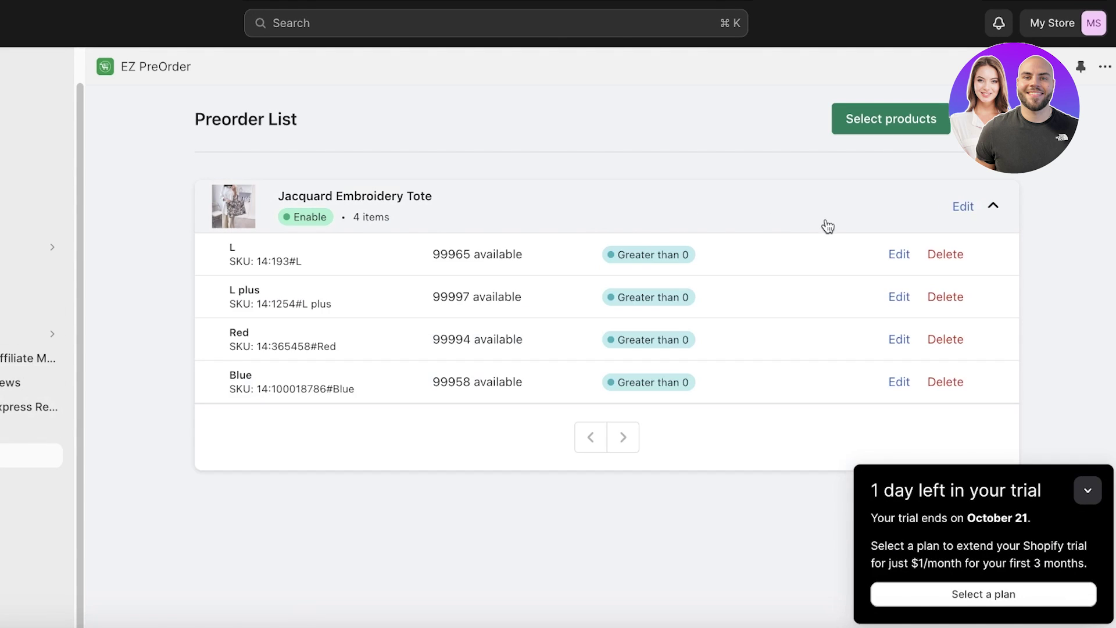
click(898, 383)
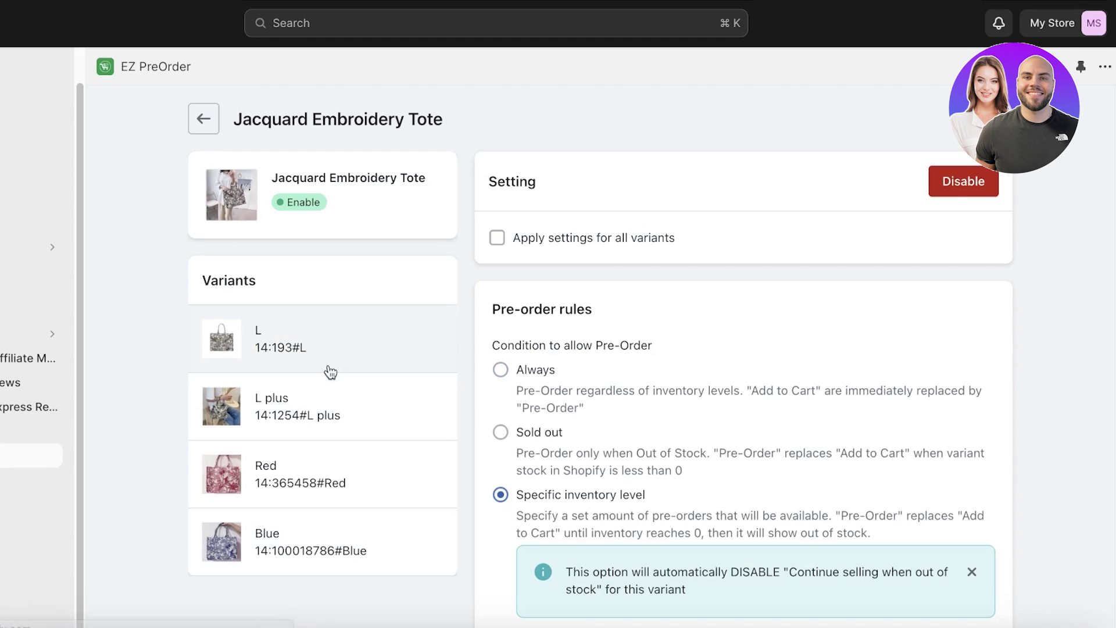
scroll(954, 389, down, 4)
scroll(516, 286, up, 1)
click(517, 199)
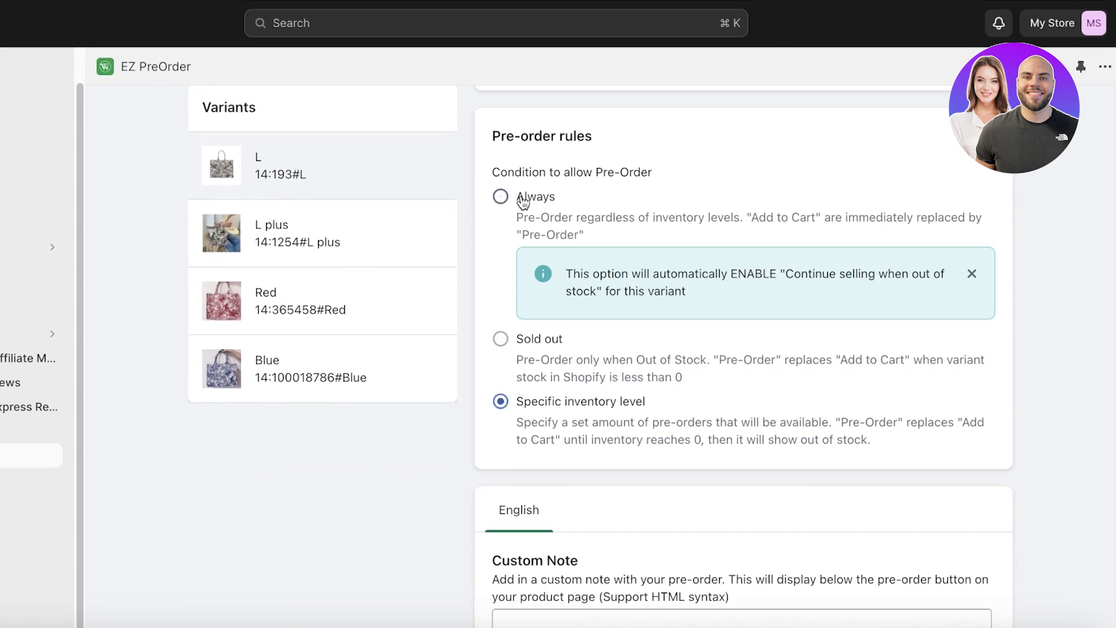
scroll(495, 205, up, 3)
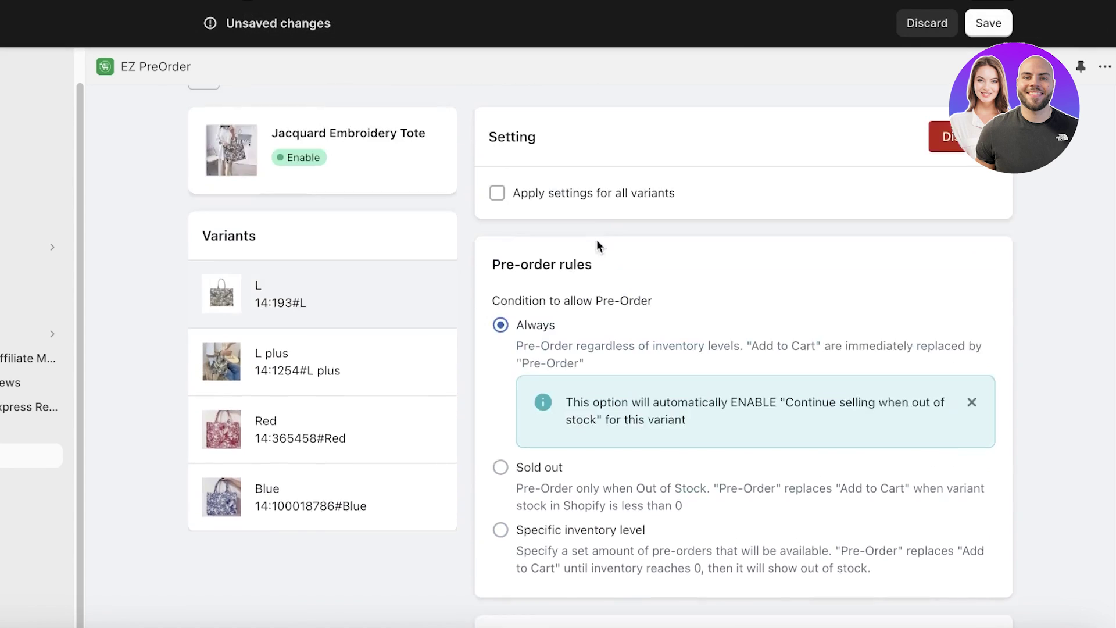
click(540, 237)
scroll(702, 281, down, 5)
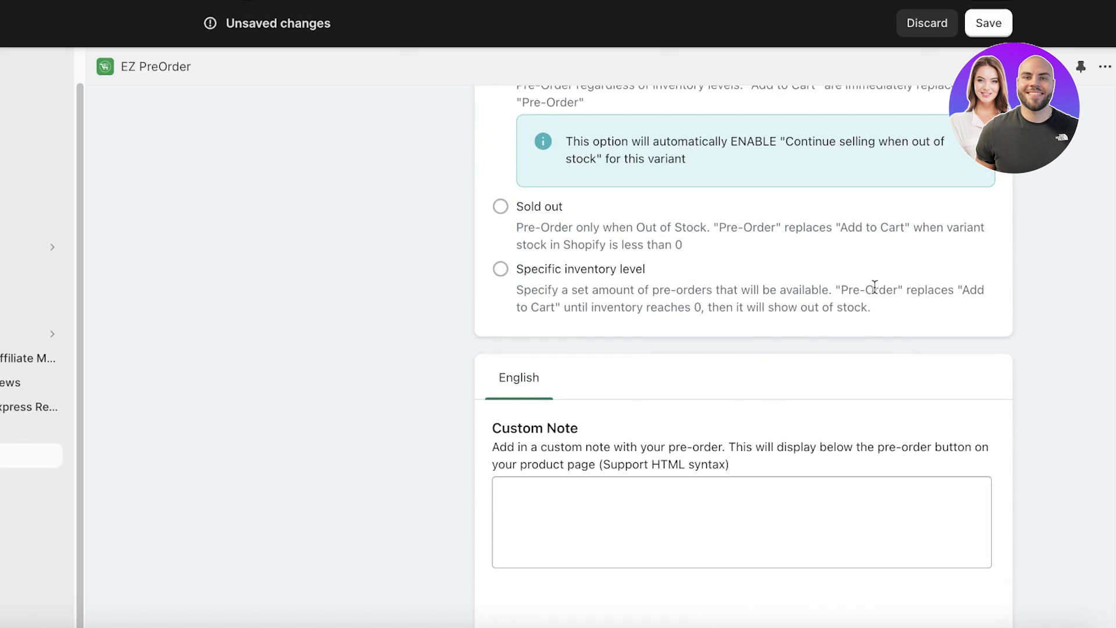
scroll(874, 286, up, 5)
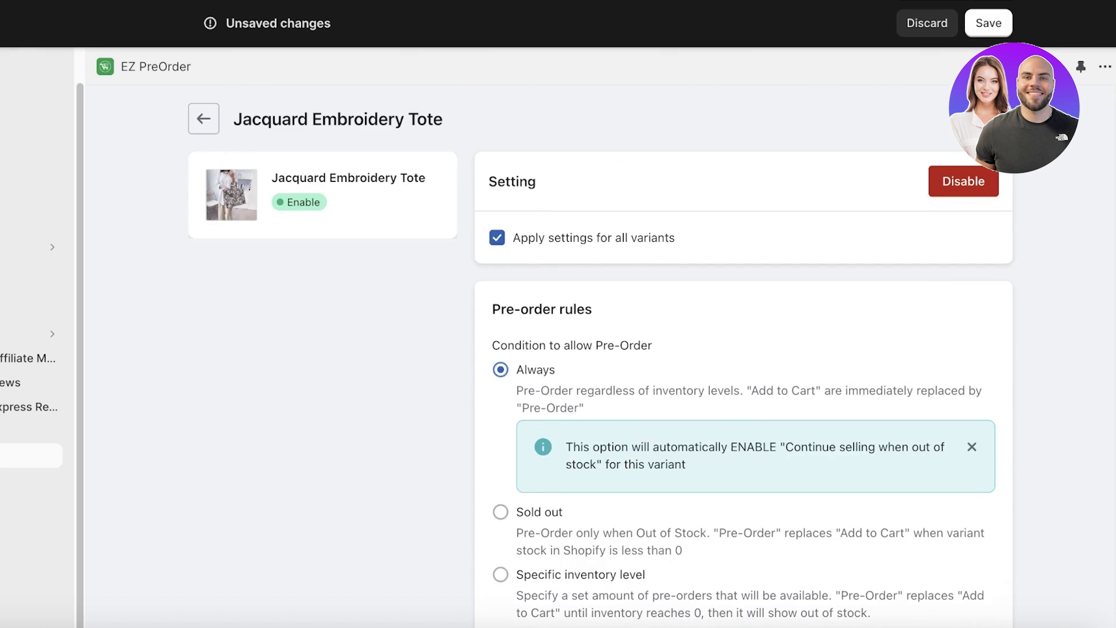
Disable and then re-enable pre-orders for the tote from the app's extra options
click(1103, 69)
click(949, 181)
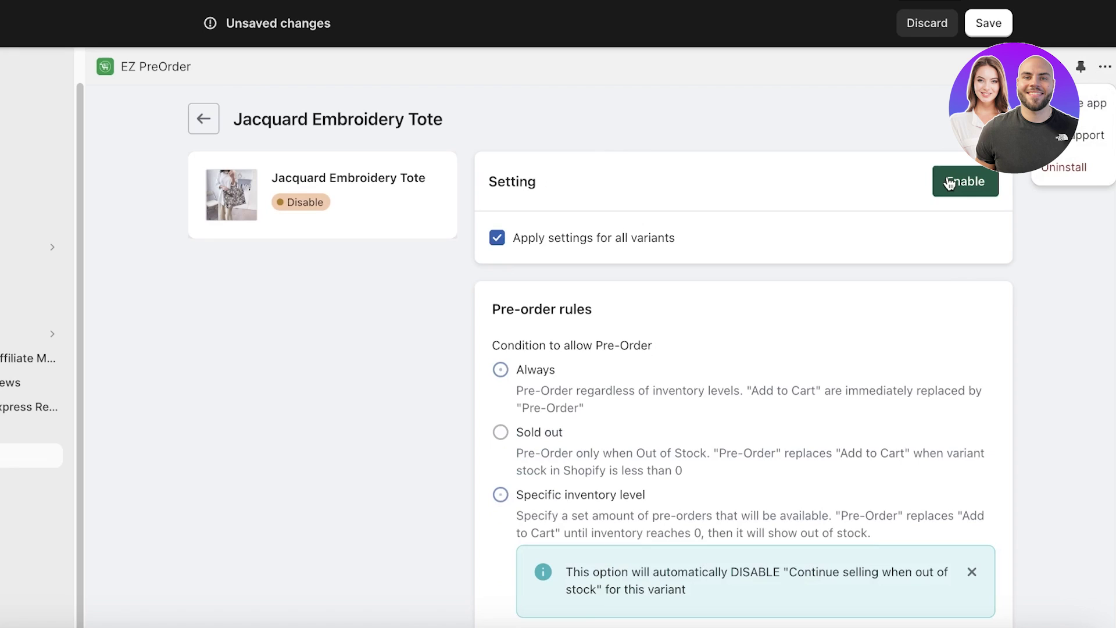
click(996, 194)
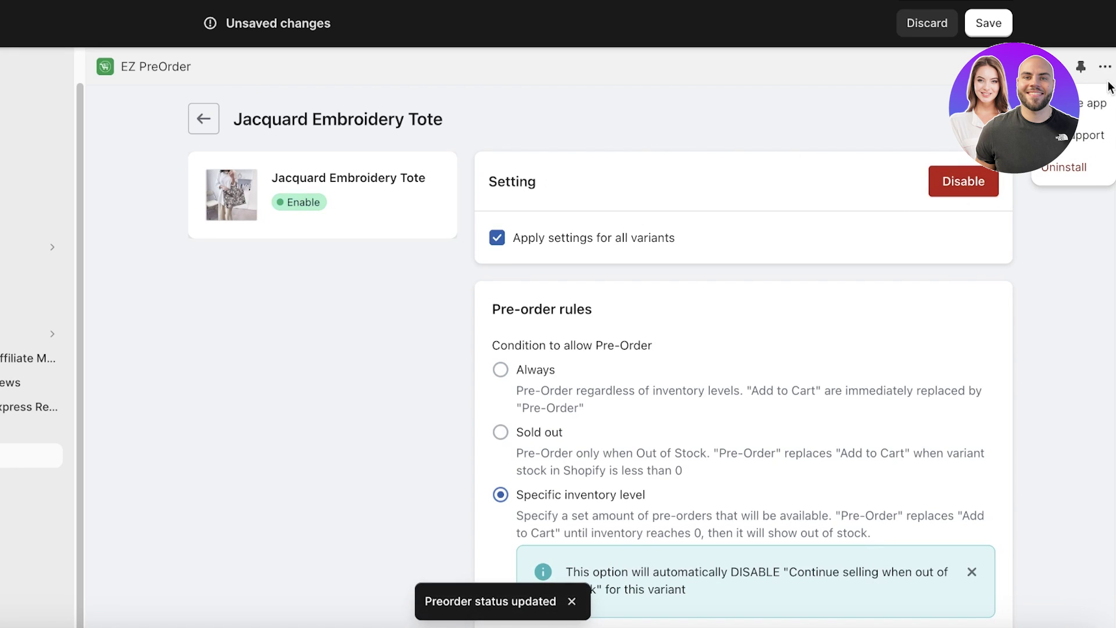
scroll(608, 250, down, 5)
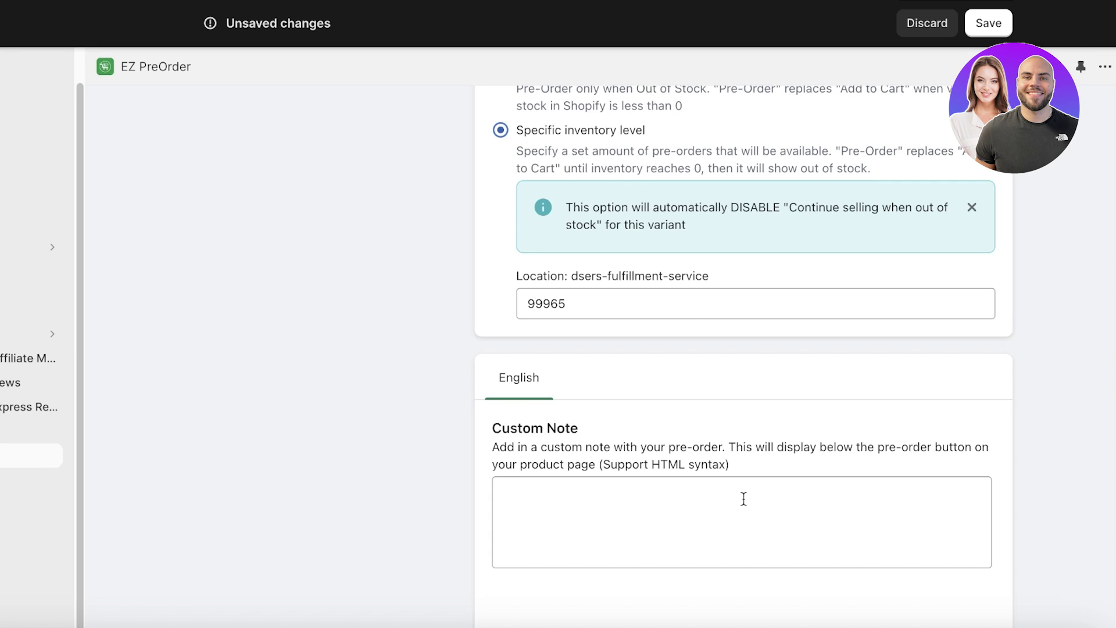
scroll(765, 473, up, 6)
Choose Always again, save the pre-order settings, and go to EZ PreOrder's Orders page
click(543, 372)
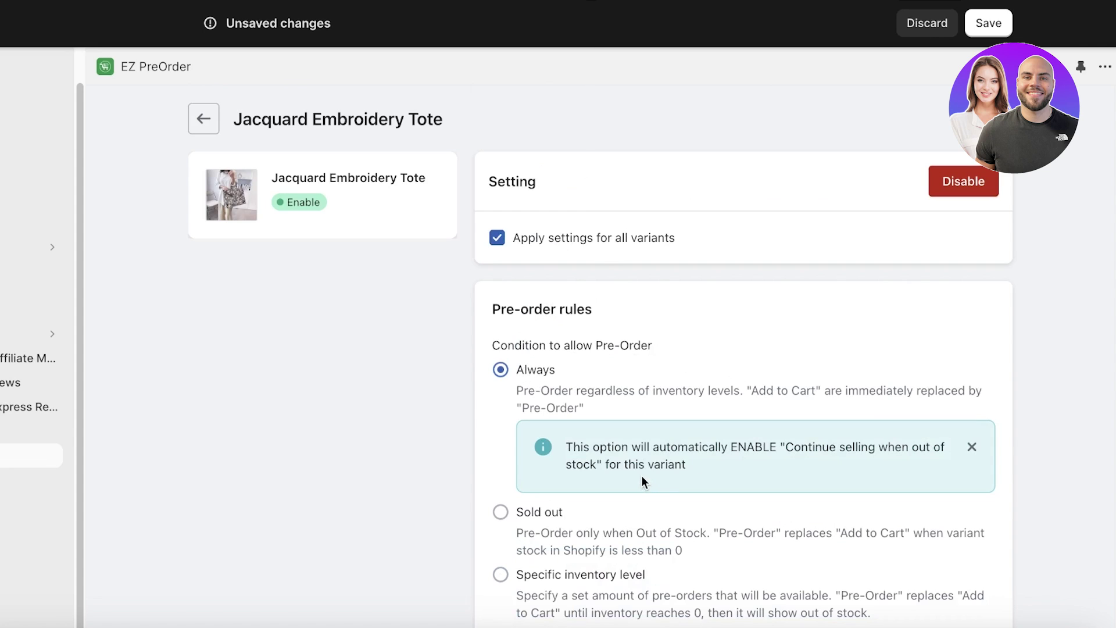
click(991, 23)
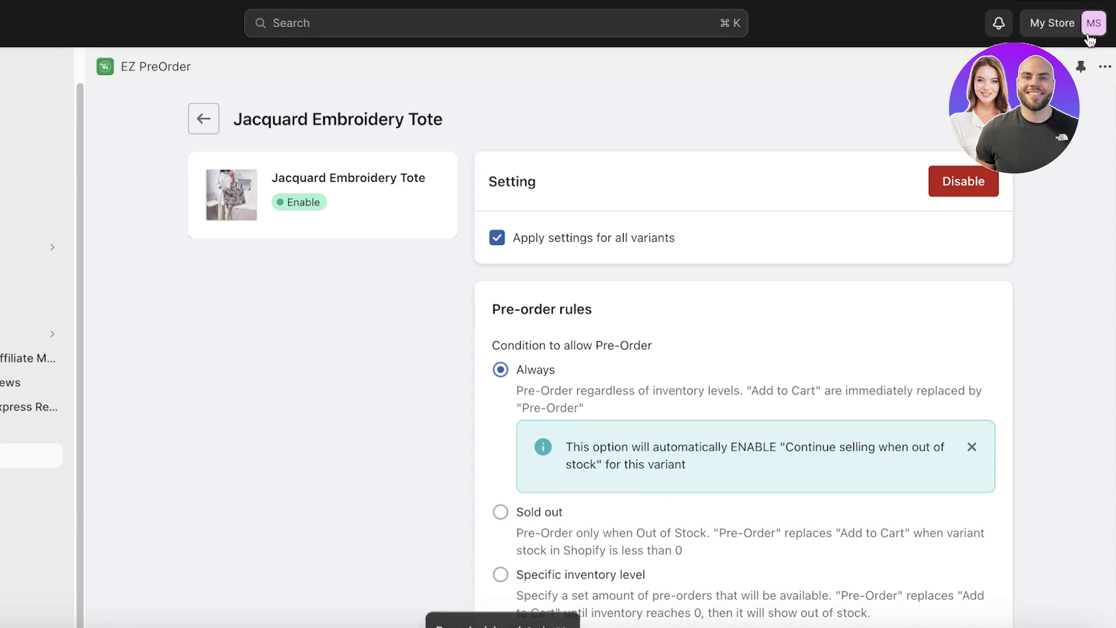
scroll(580, 281, down, 5)
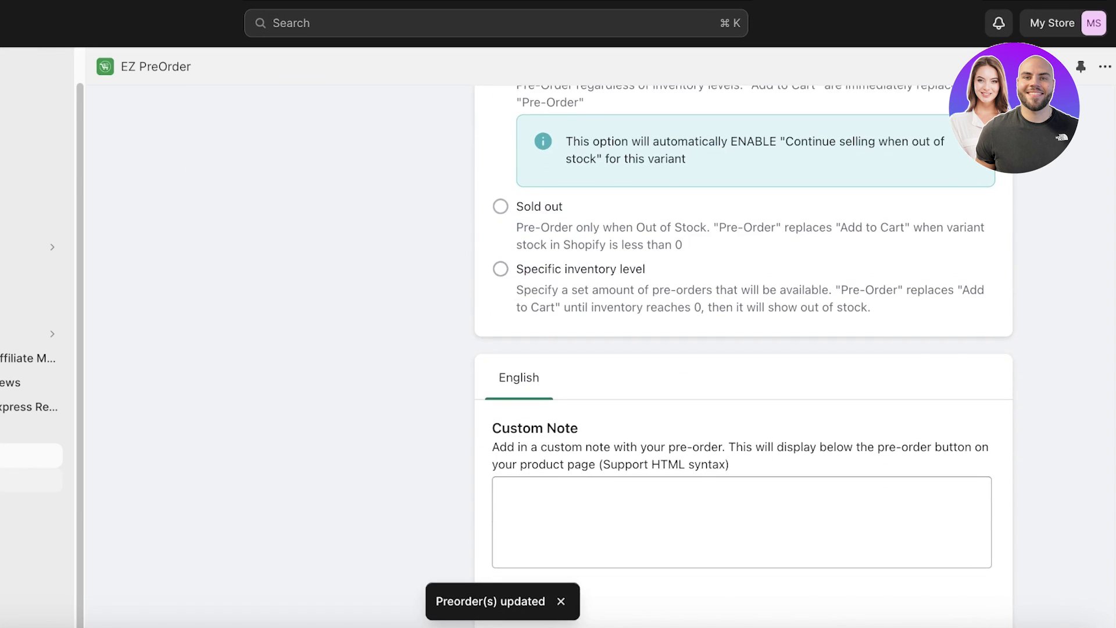
click(55, 485)
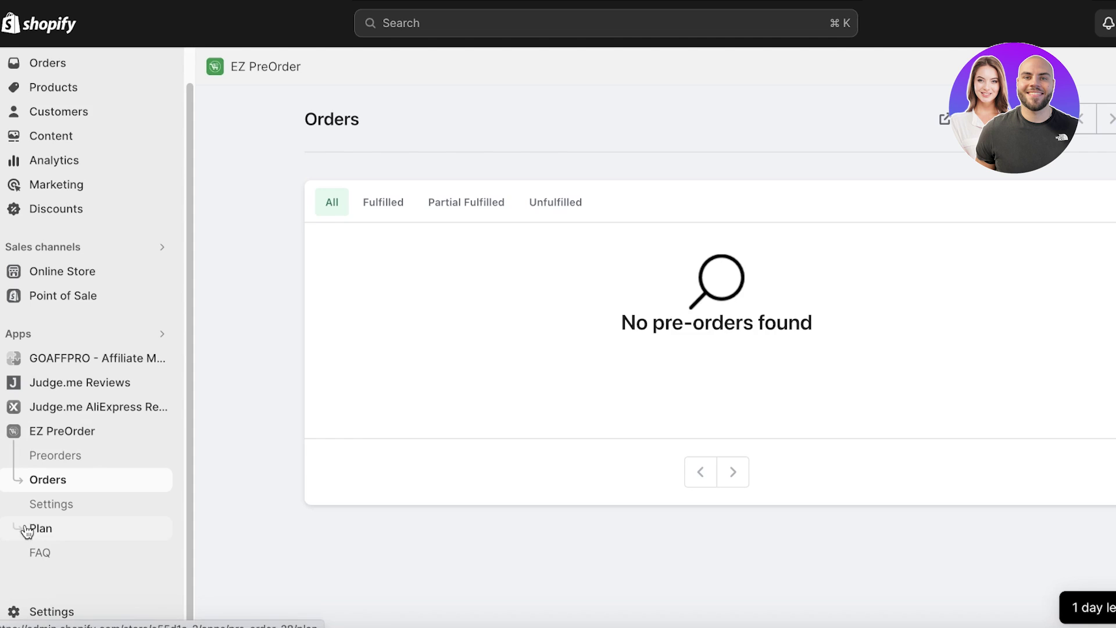
Review the 'Pre-order' custom add-to-cart label in EZ PreOrder Settings, then view the Plan page
click(44, 504)
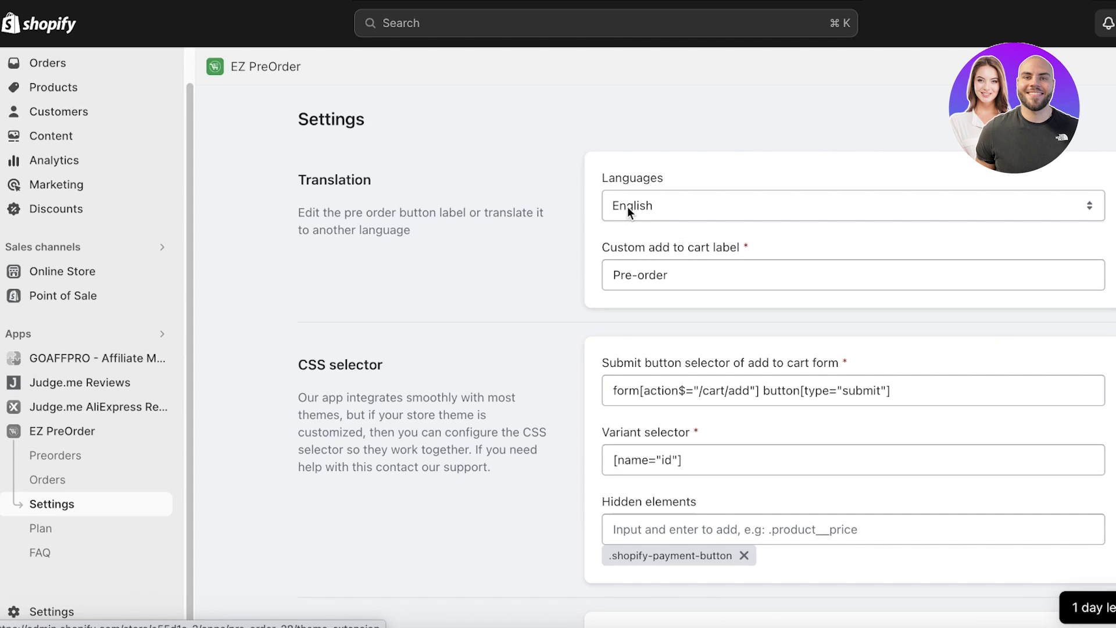
triple_click(660, 272)
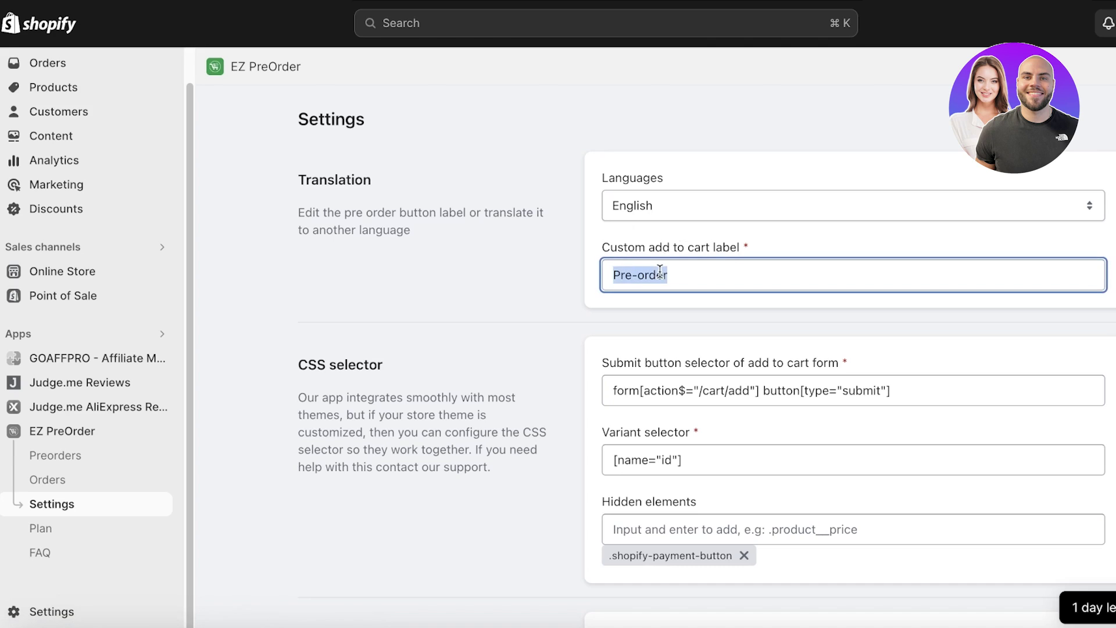
click(530, 287)
double_click(653, 278)
click(655, 277)
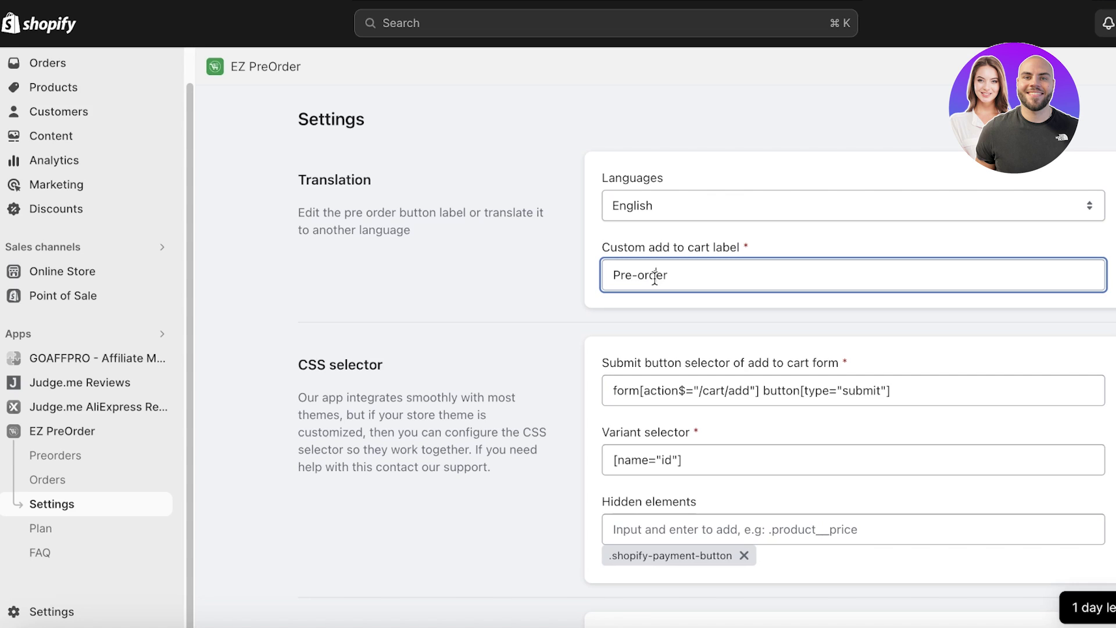
click(417, 328)
scroll(419, 326, down, 4)
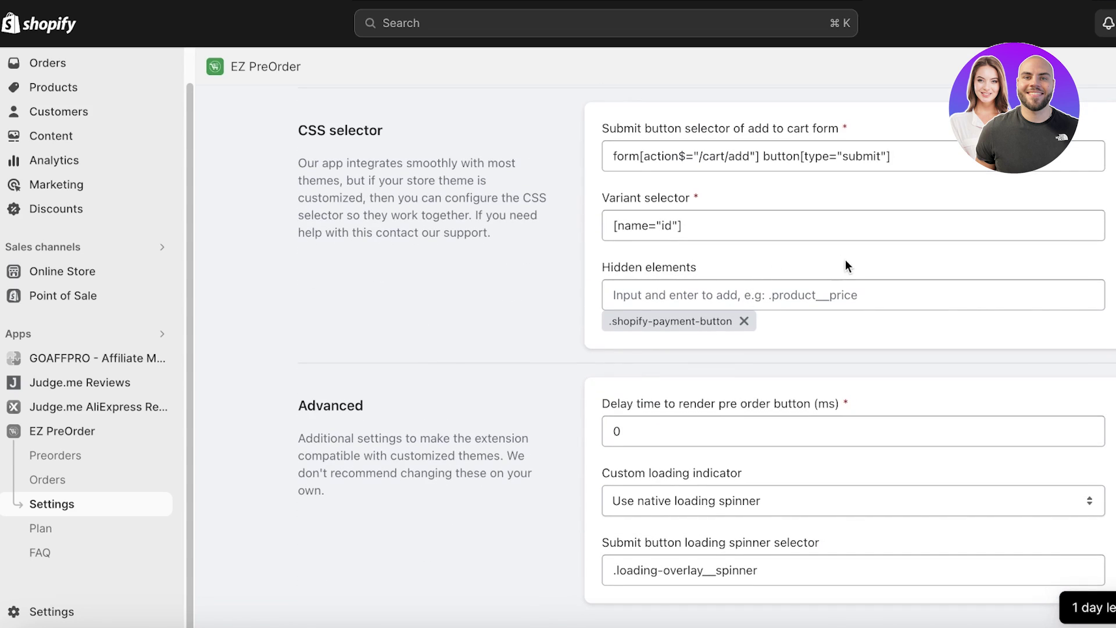
click(52, 526)
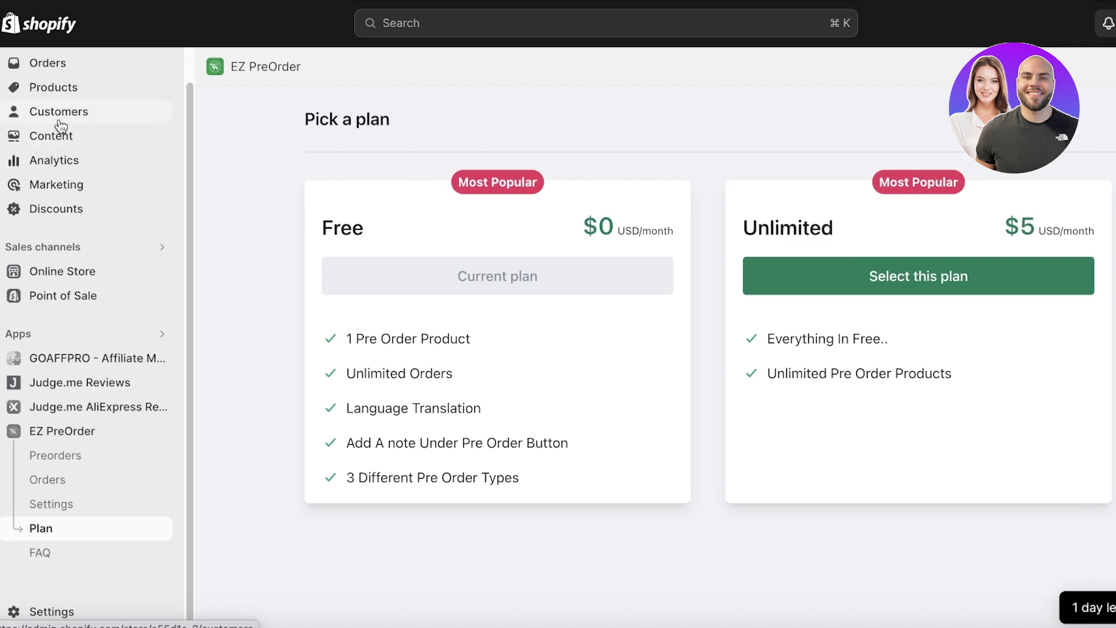
Go to Products and preview the Jacquard Embroidery Tote on the storefront
scroll(110, 174, up, 1)
click(51, 75)
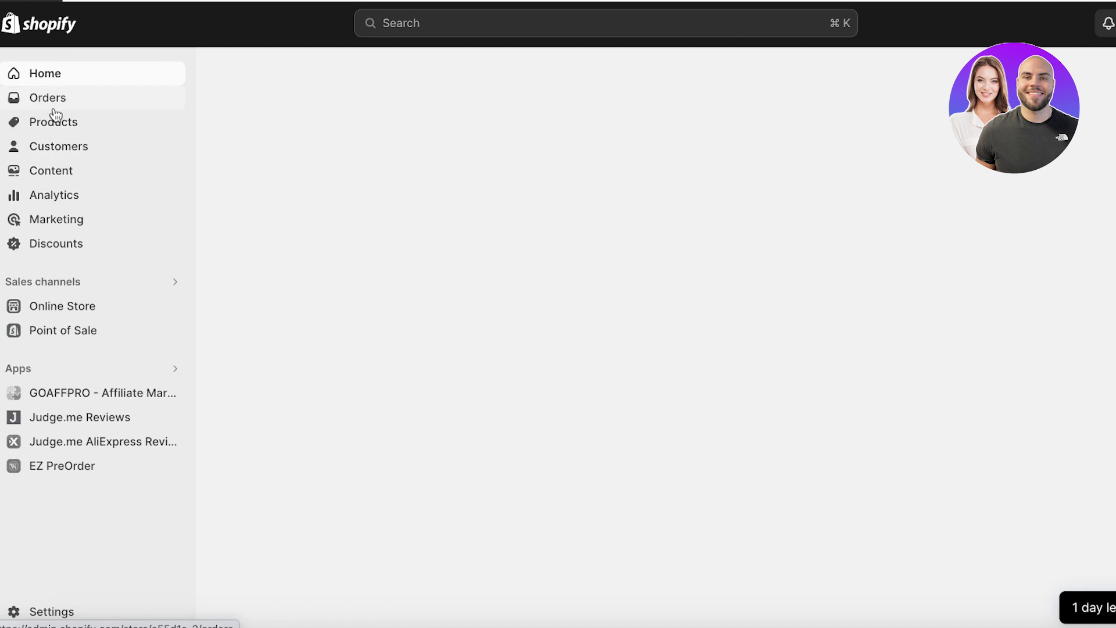
click(55, 123)
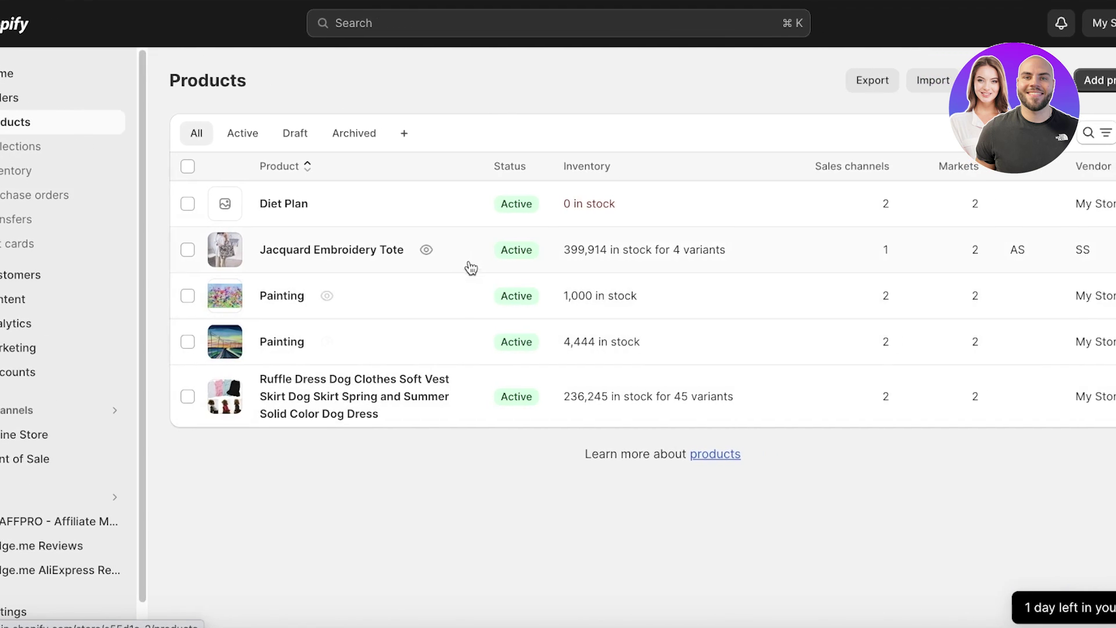
click(375, 249)
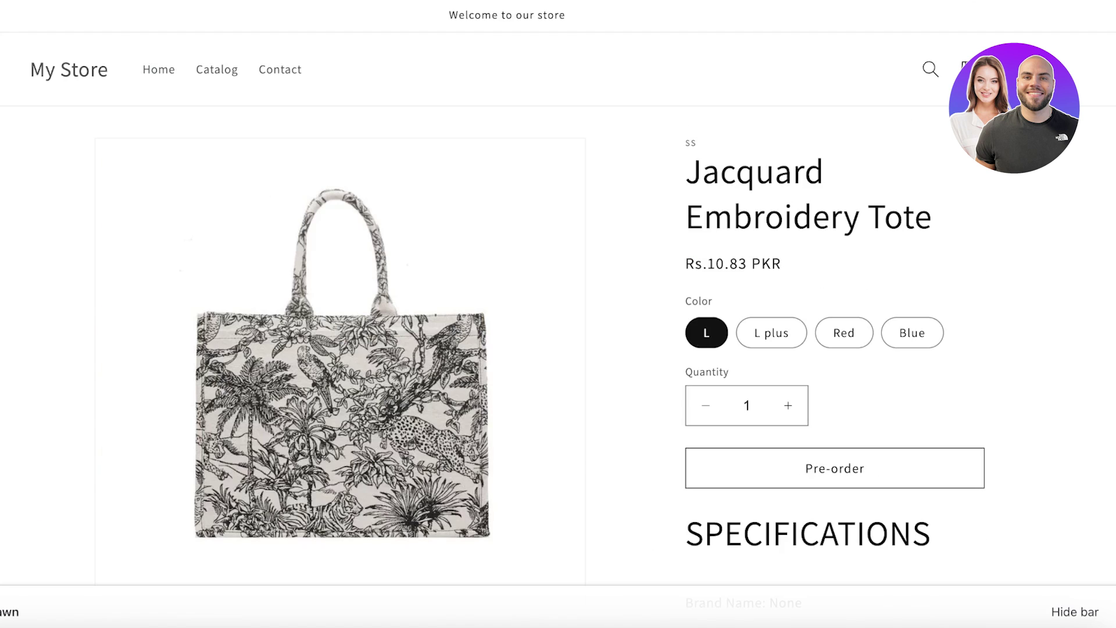
Test the tote's Pre-order button, close the preview, and return to admin Home
click(797, 466)
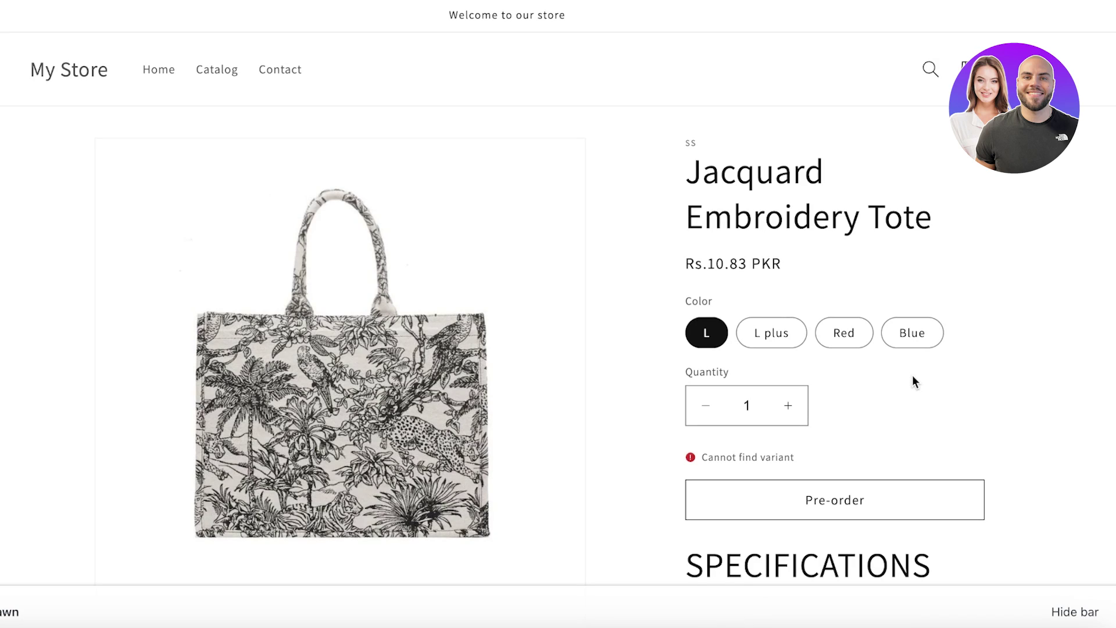
key(ctrl+w)
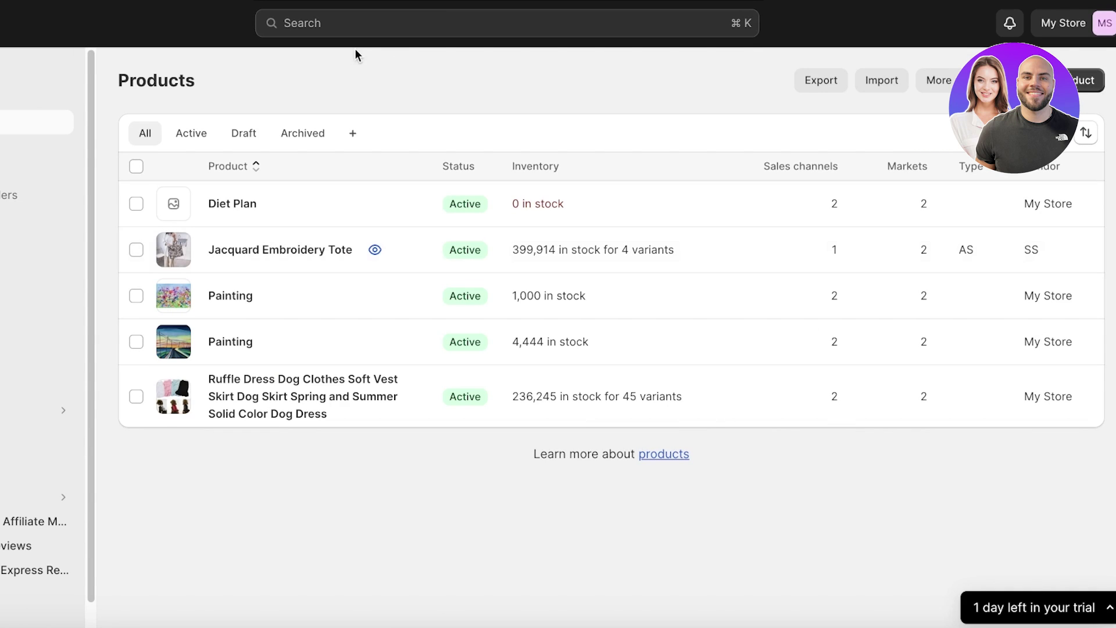
click(10, 87)
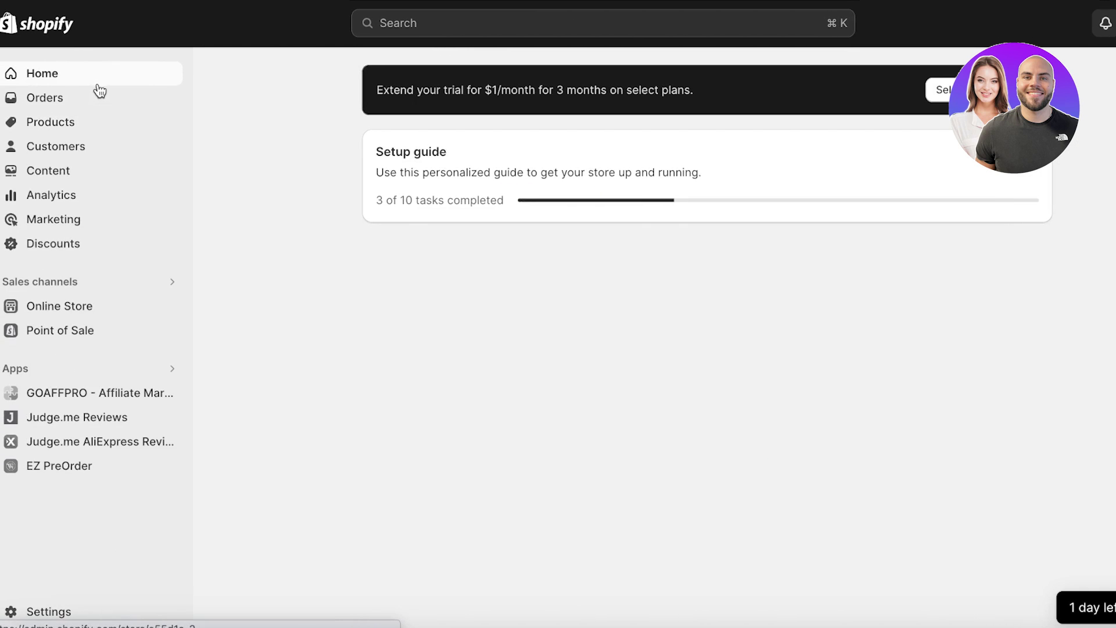